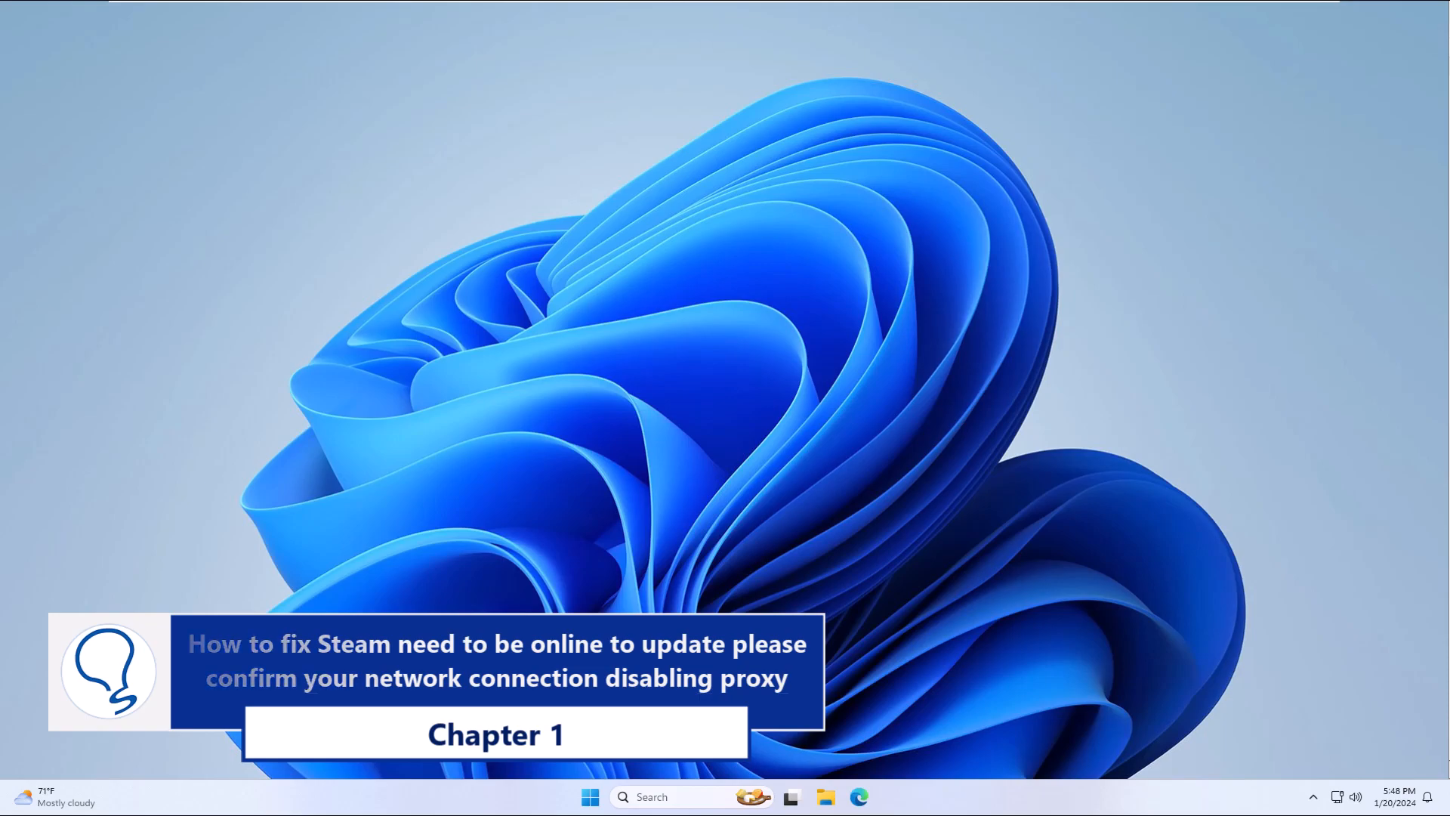
# Open the Windows proxy settings, save the manual proxy setup with the proxy server turned off, and close Settings.
pyautogui.click(654, 797)
pyautogui.write('proxy settings')
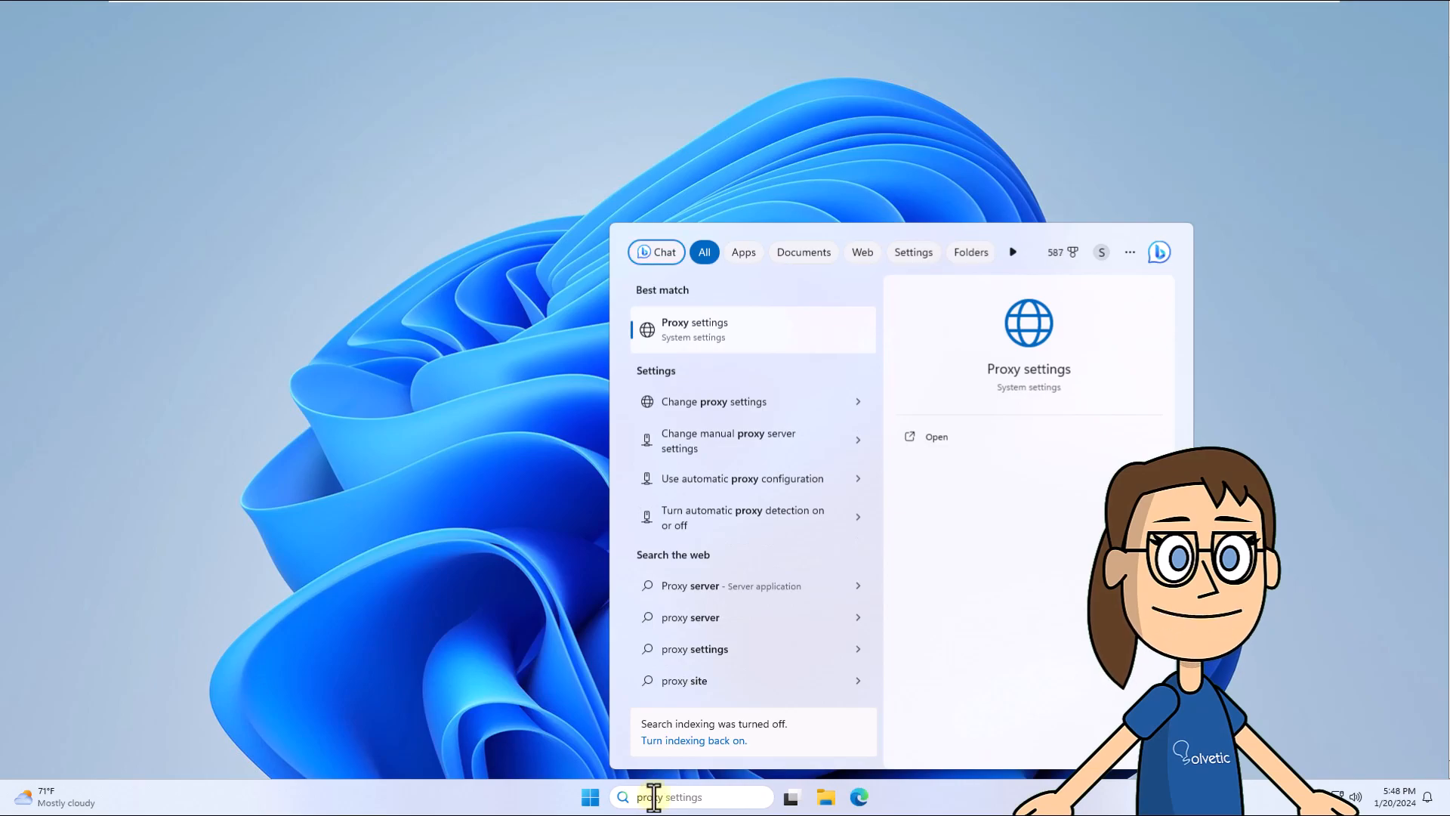
pyautogui.click(766, 346)
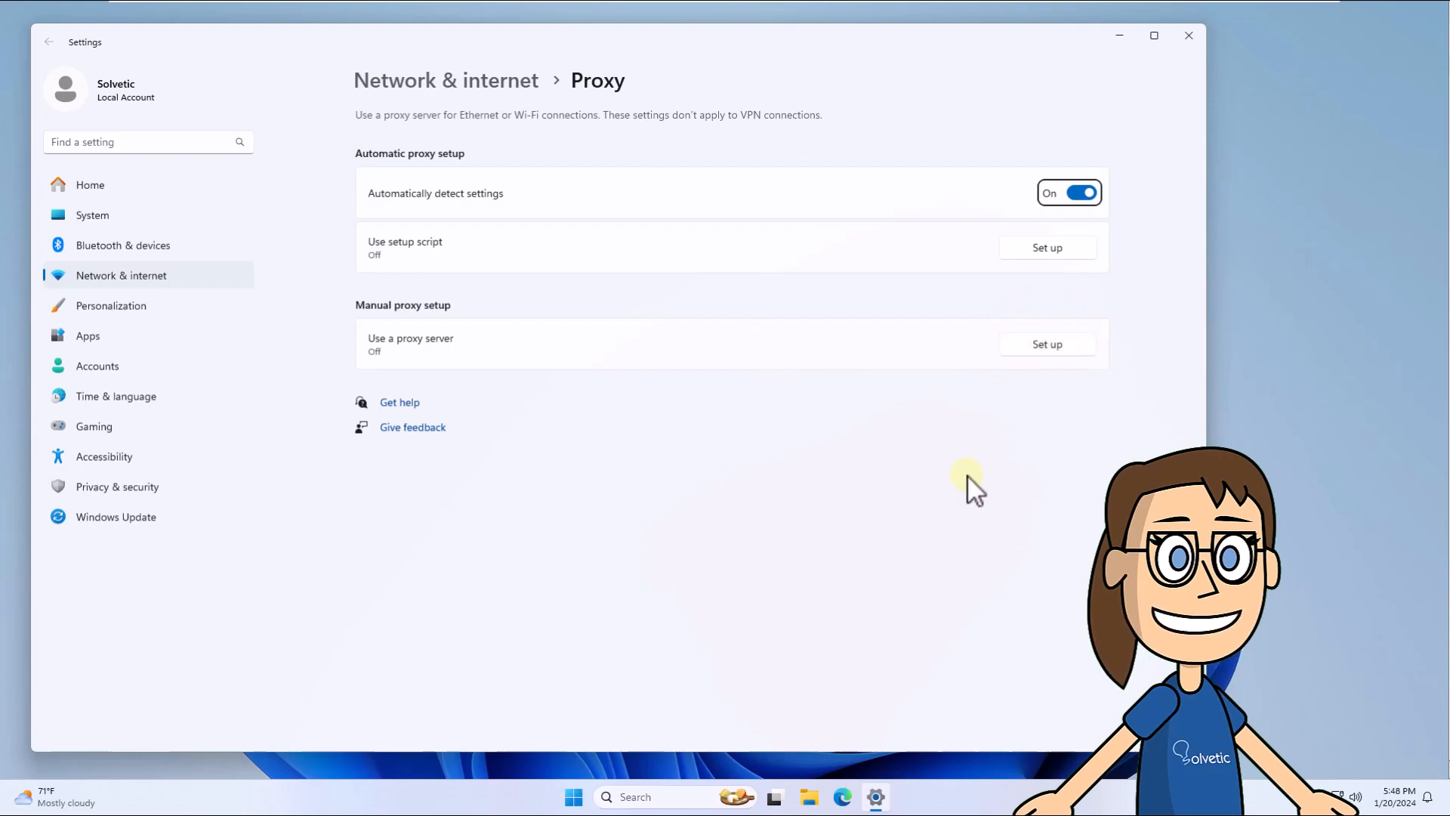
pyautogui.click(1037, 344)
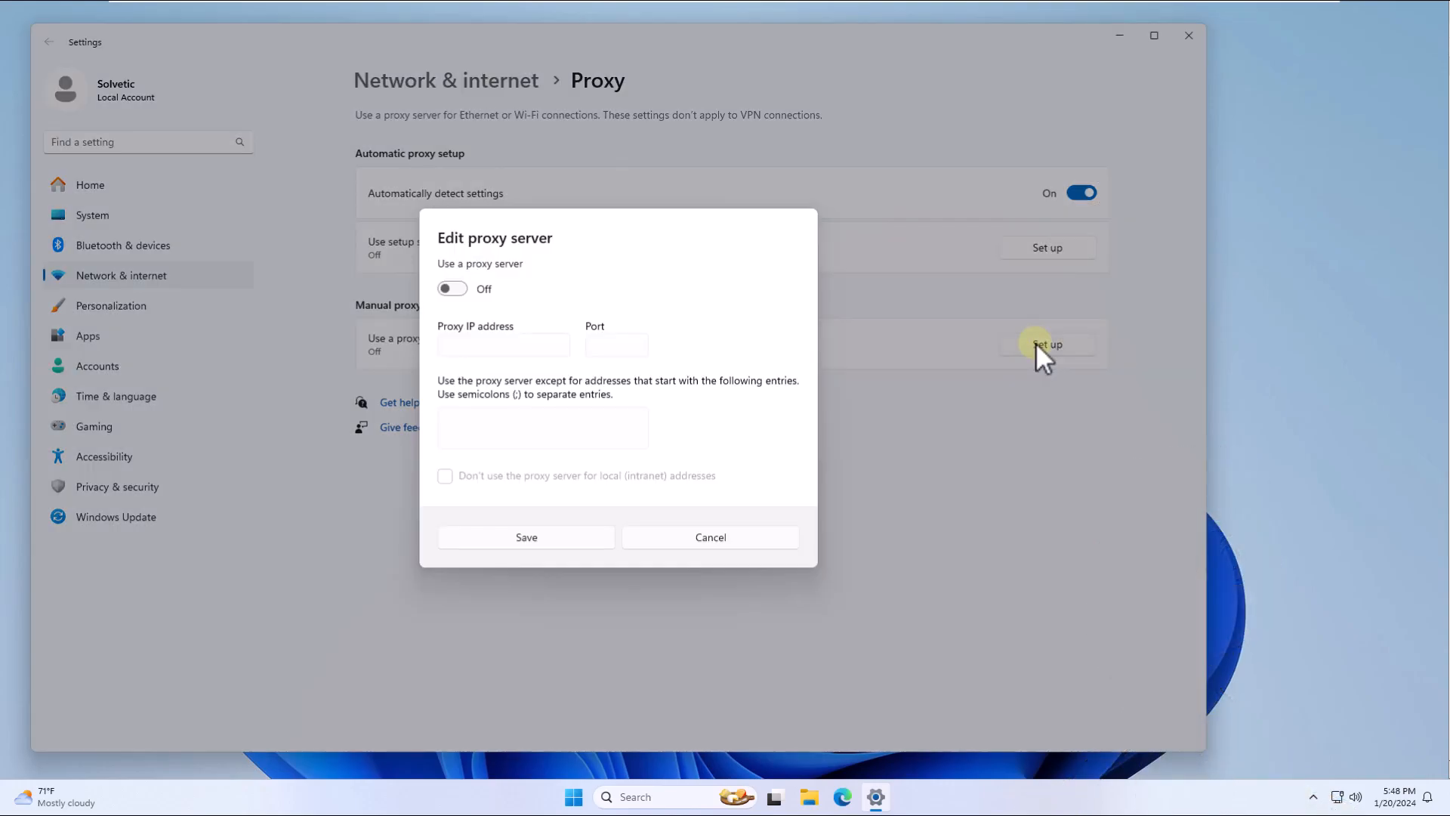
pyautogui.click(577, 536)
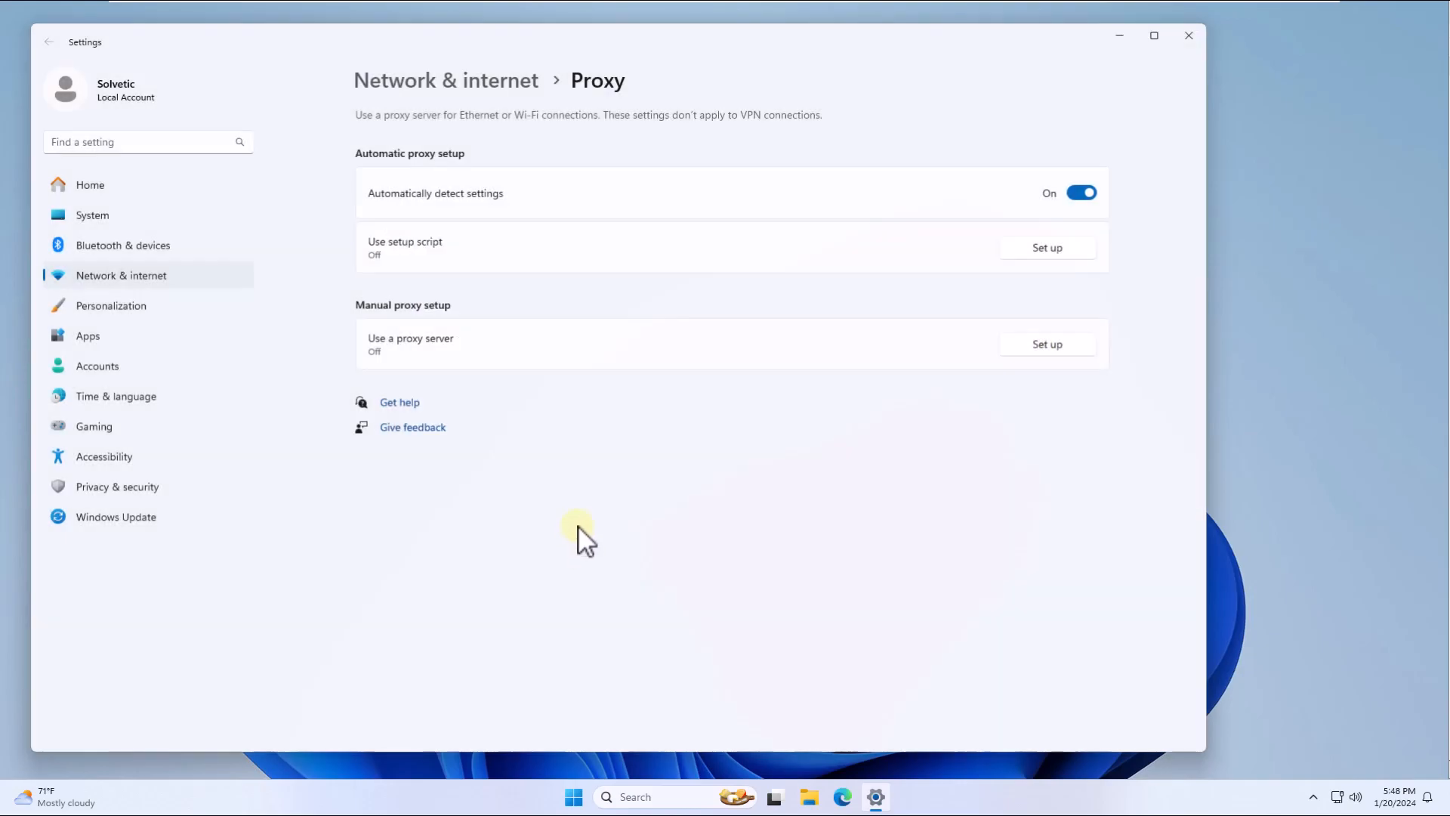
pyautogui.click(1187, 37)
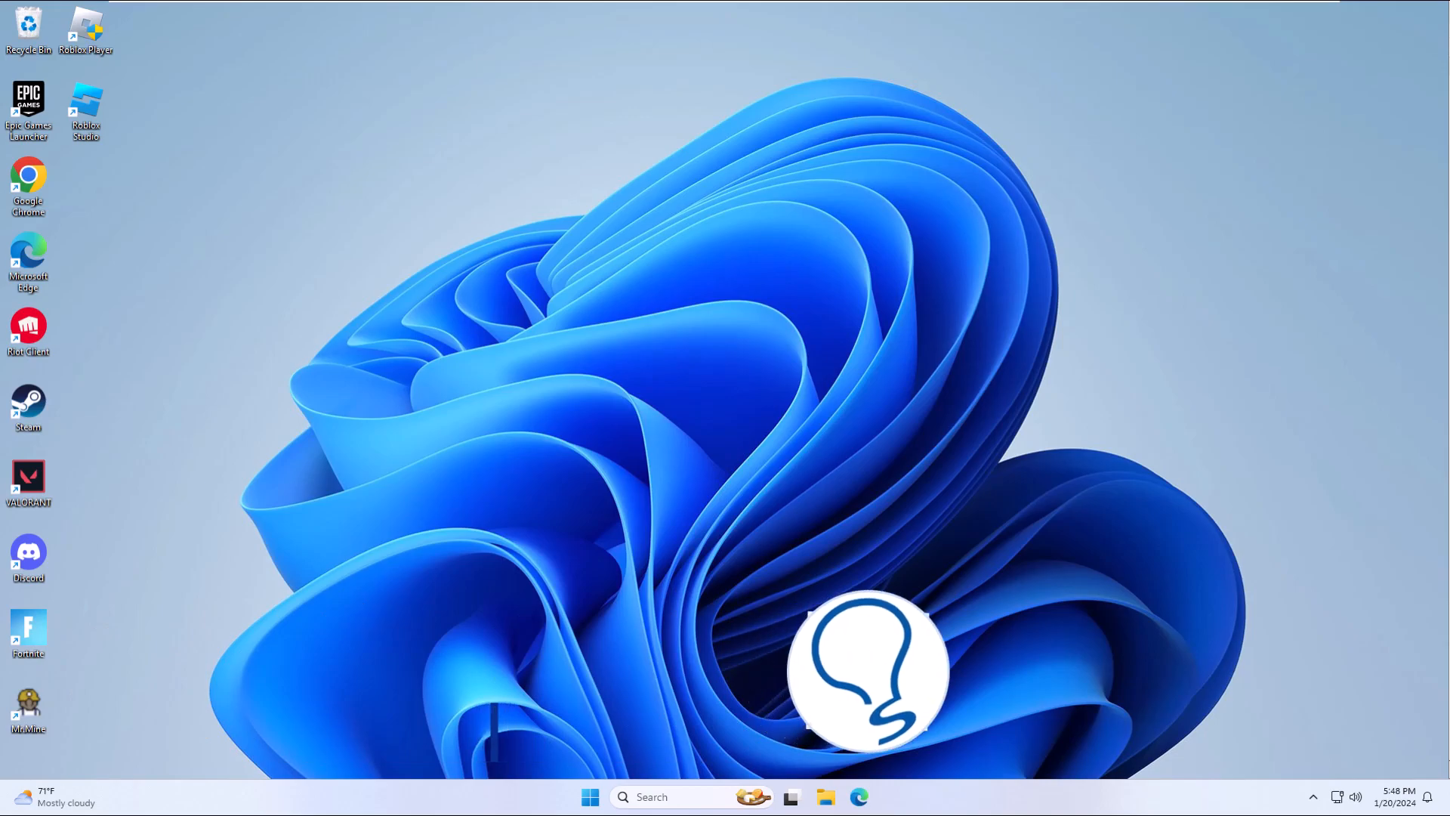
# Append -TCP after Steam.exe in the Target of the Steam desktop shortcut's properties and save the change.
pyautogui.rightClick(34, 406)
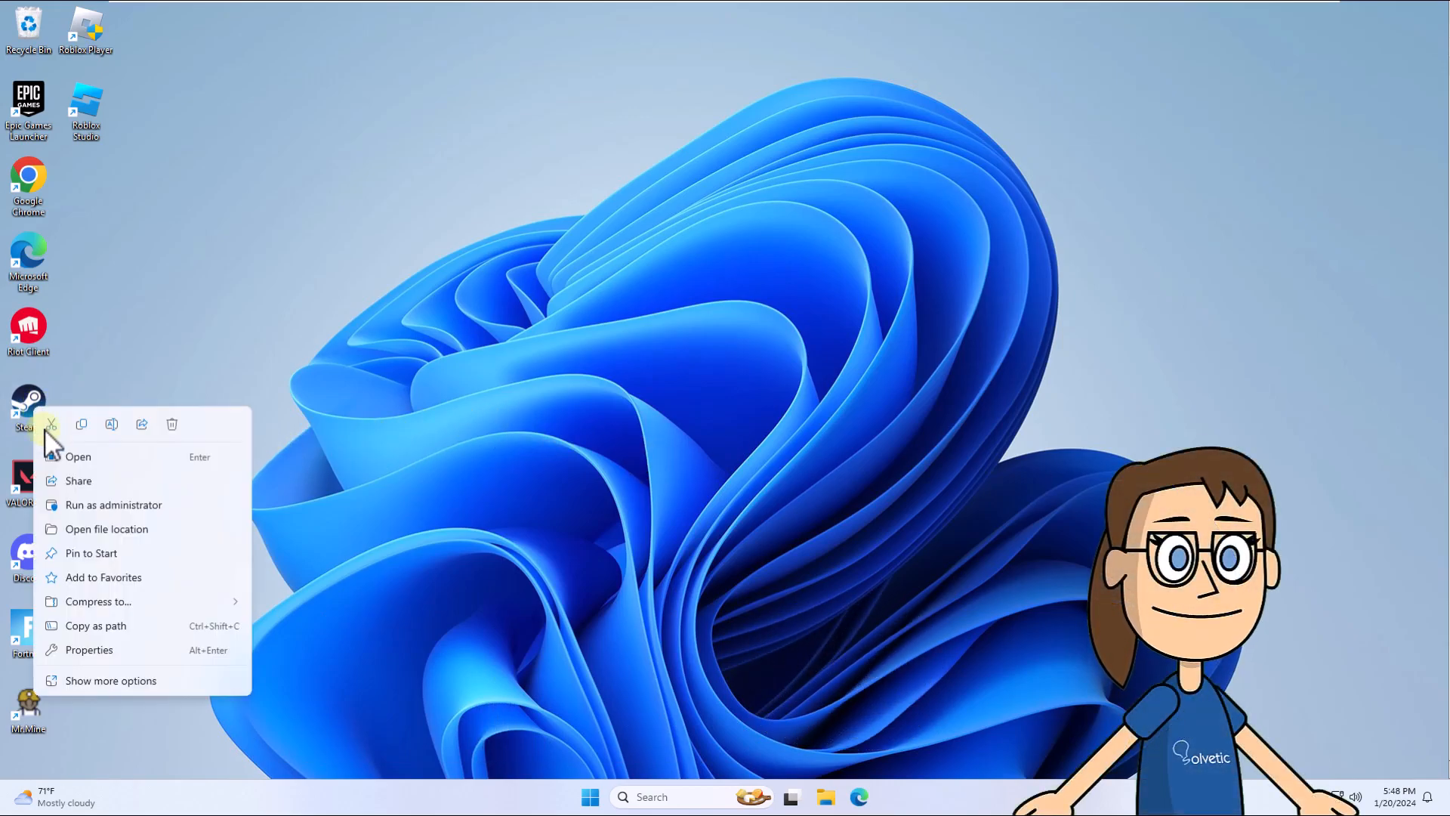
pyautogui.click(142, 650)
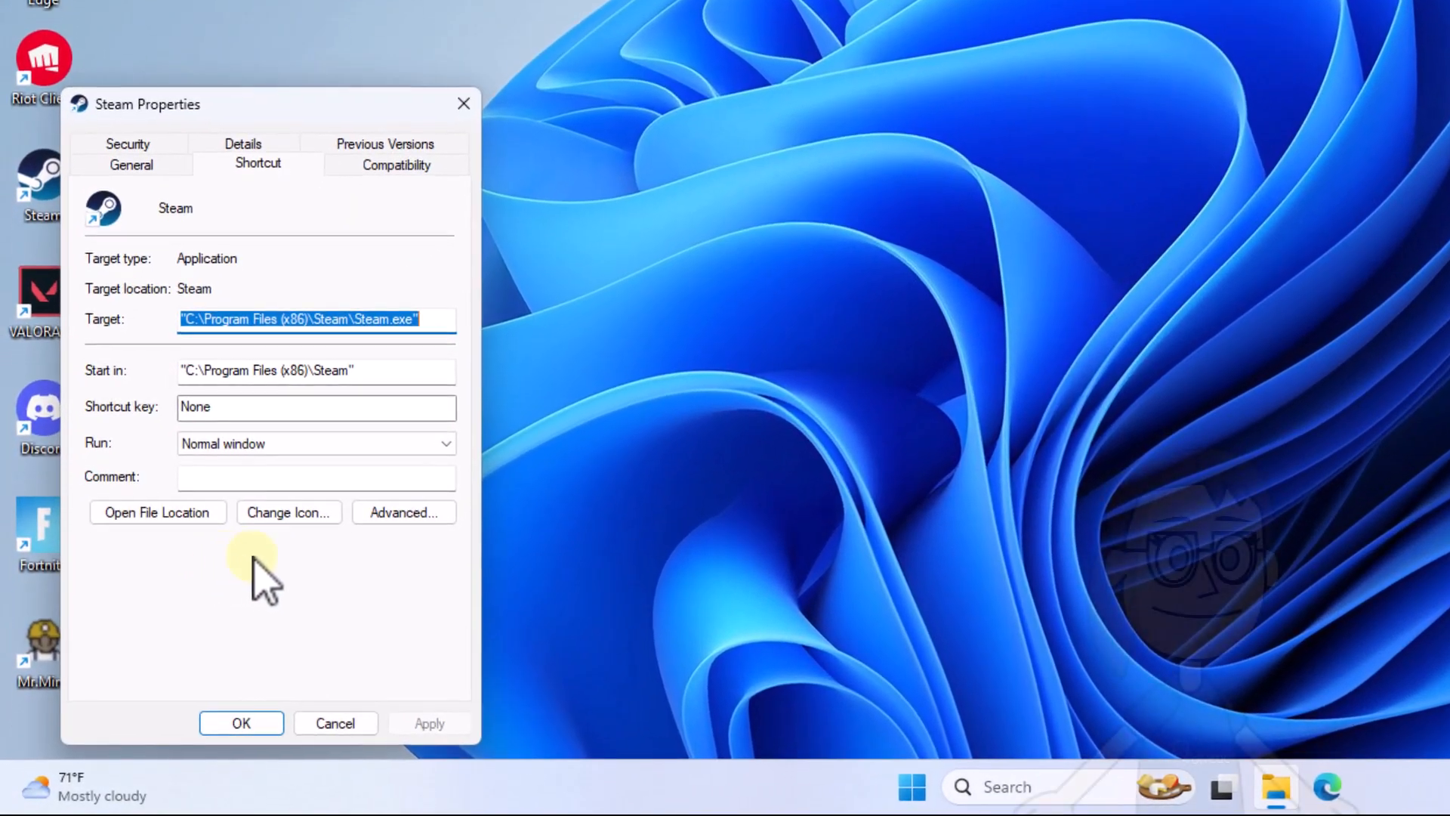
pyautogui.click(378, 317)
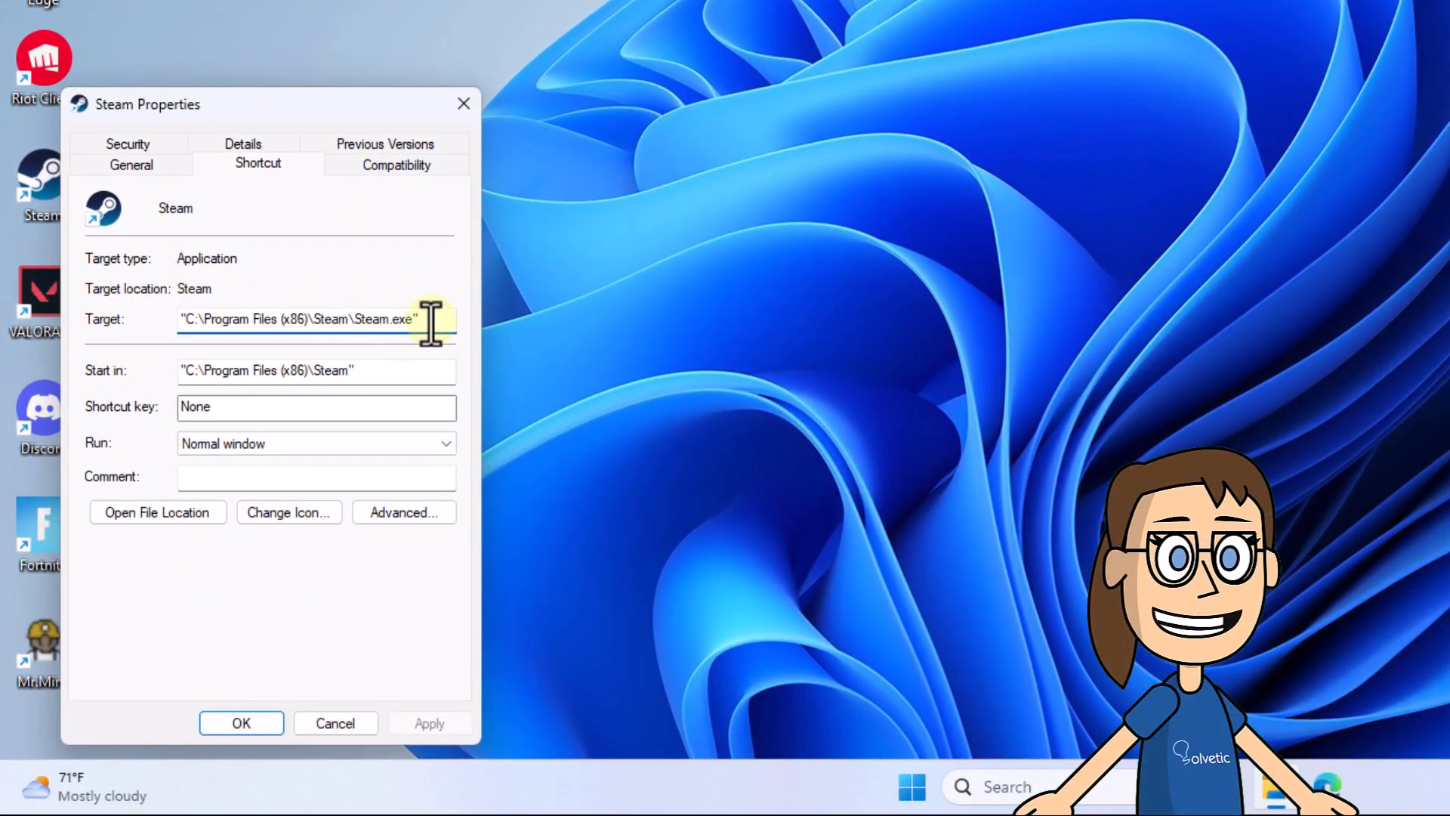
pyautogui.write('-TC')
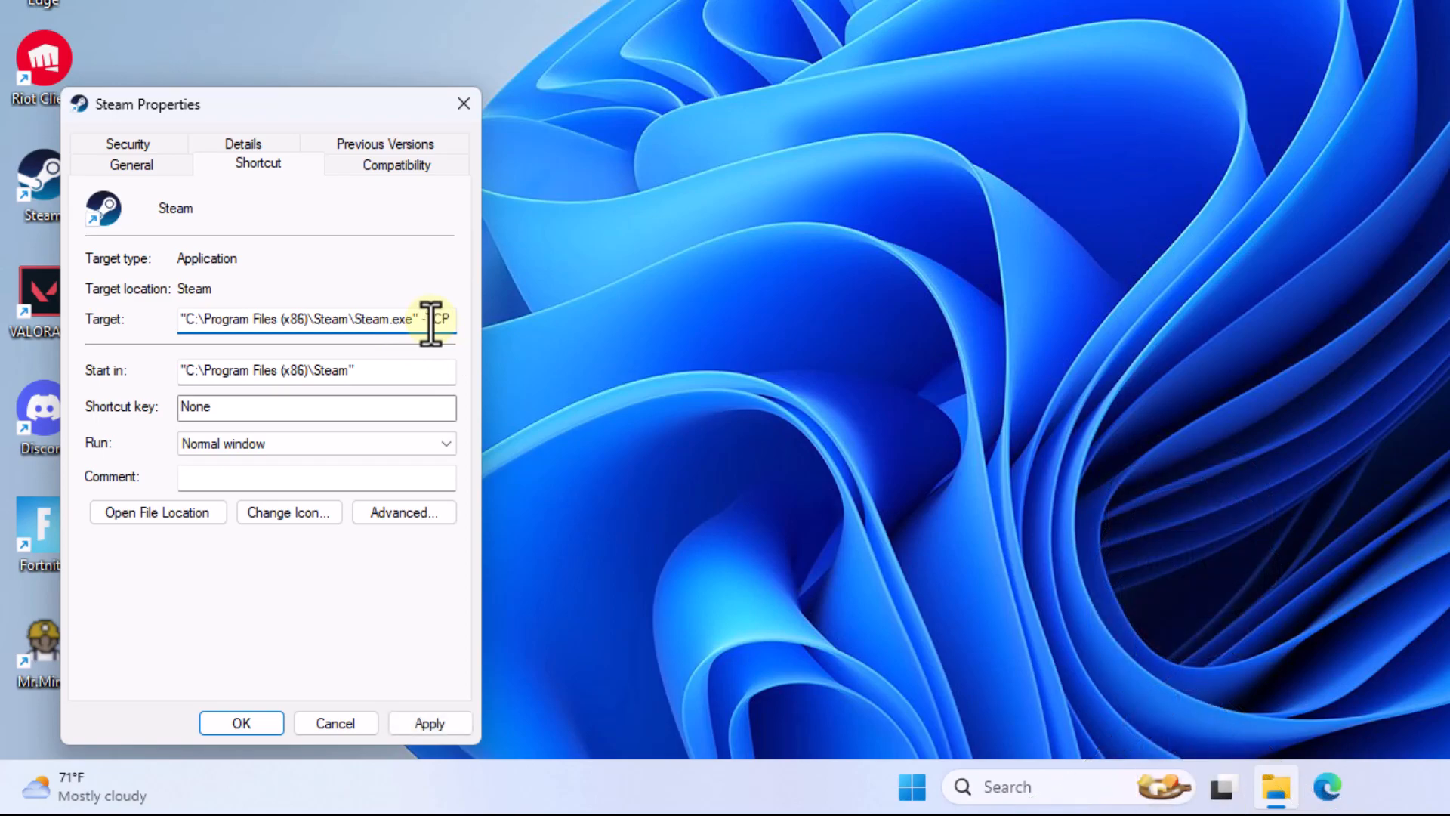
pyautogui.write('P')
pyautogui.click(432, 723)
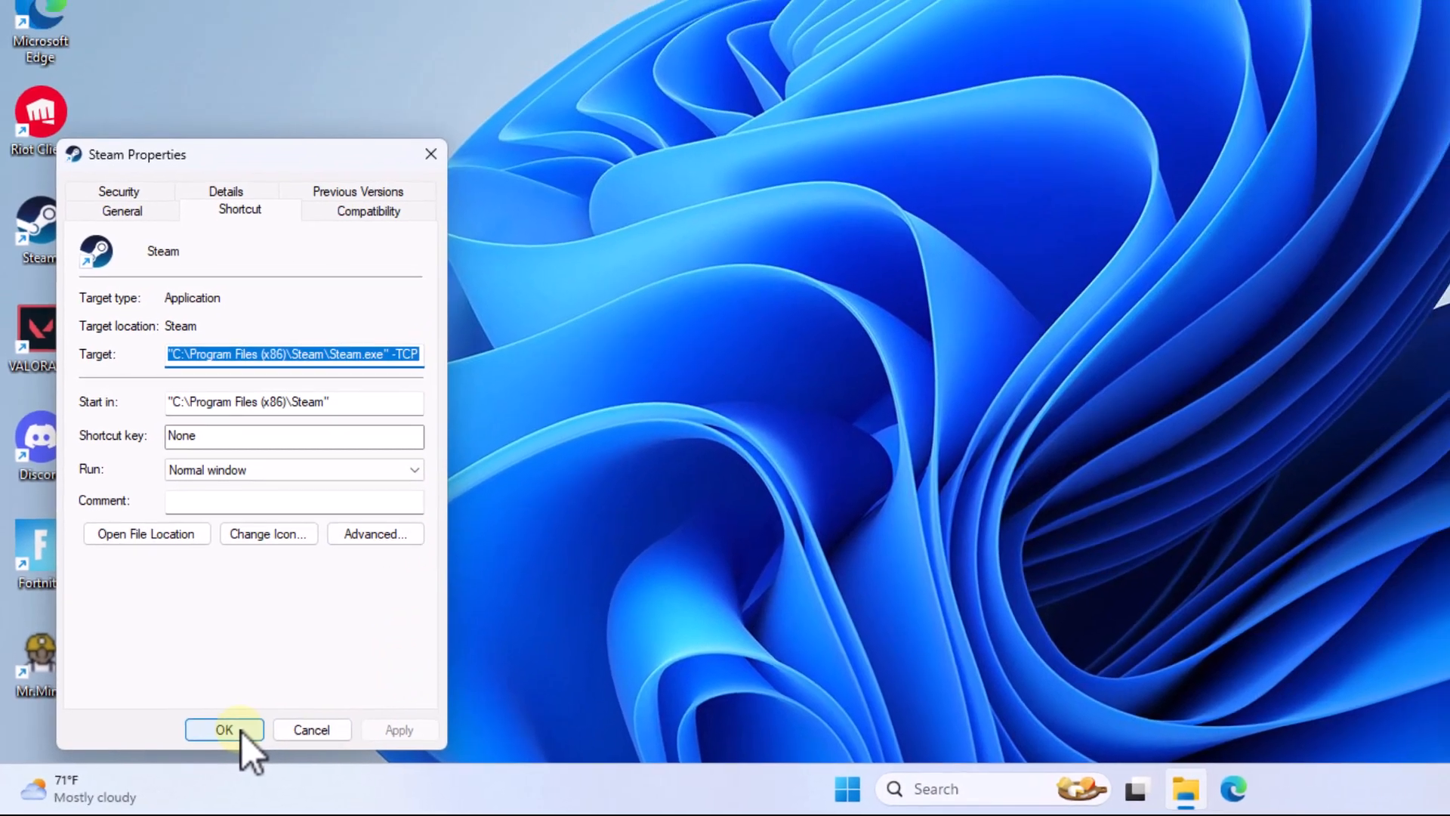
pyautogui.click(242, 730)
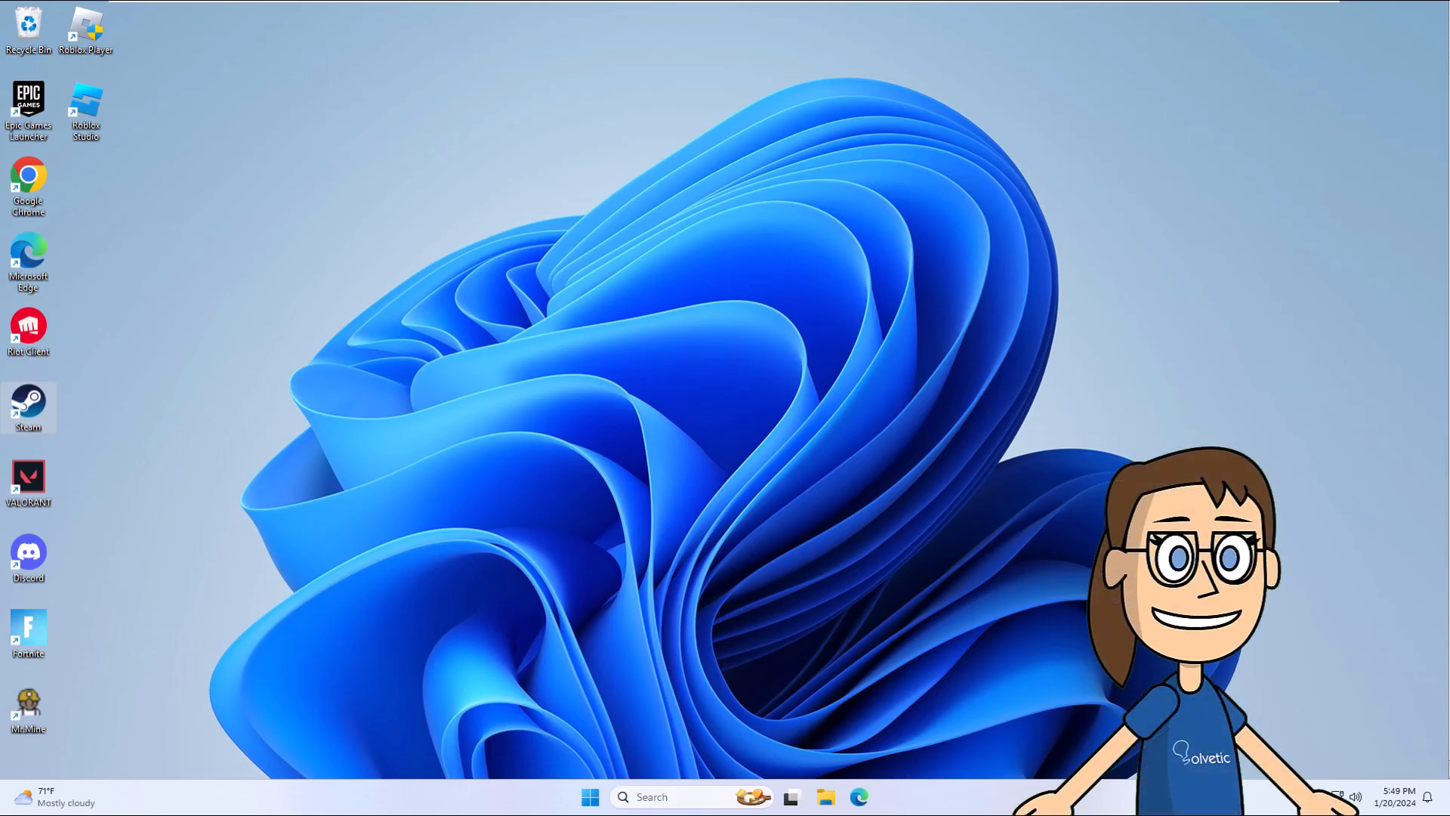
# Set the Steam desktop shortcut to run in compatibility mode for Windows 8 and save its properties.
pyautogui.rightClick(29, 395)
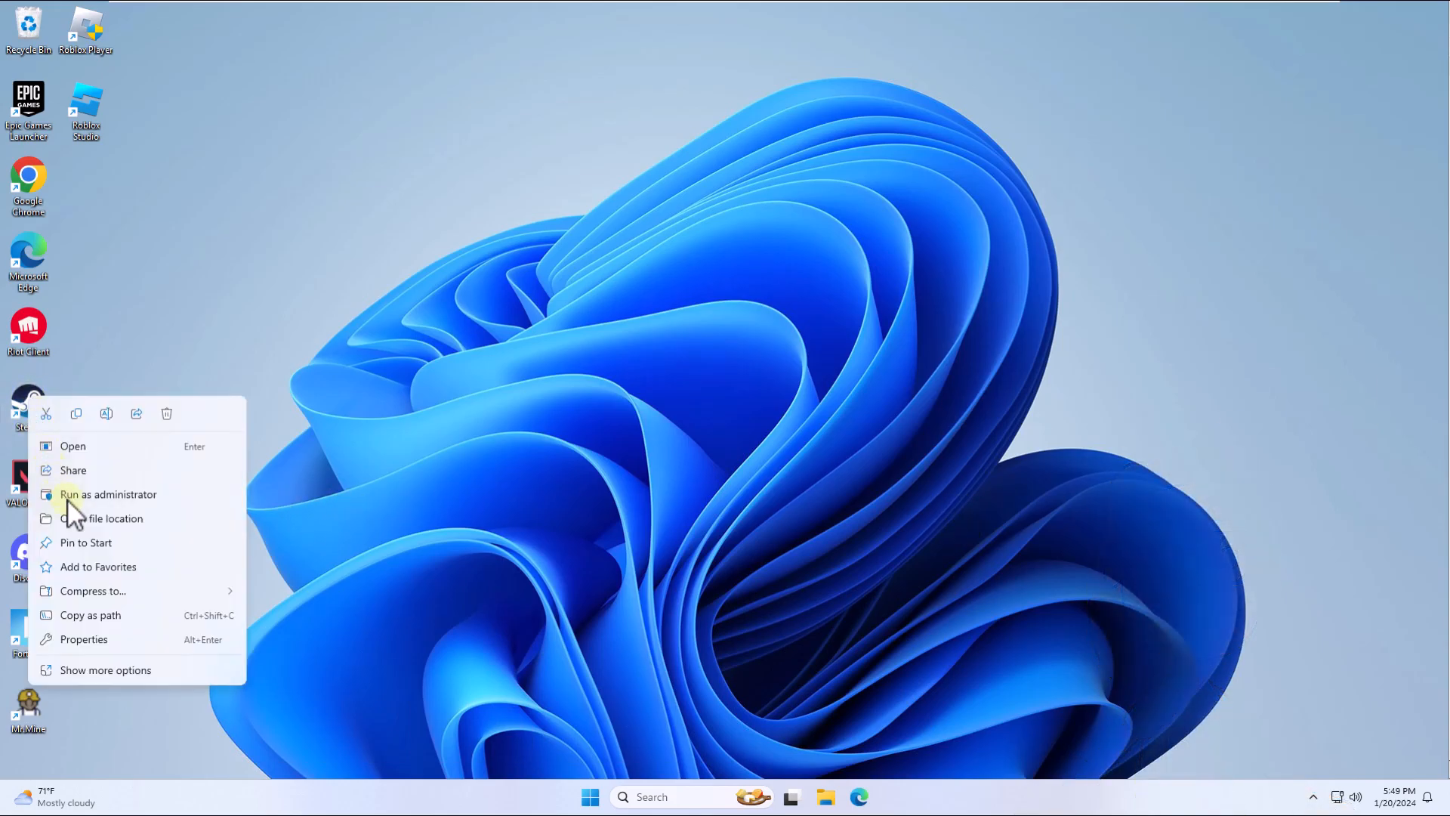
pyautogui.click(123, 642)
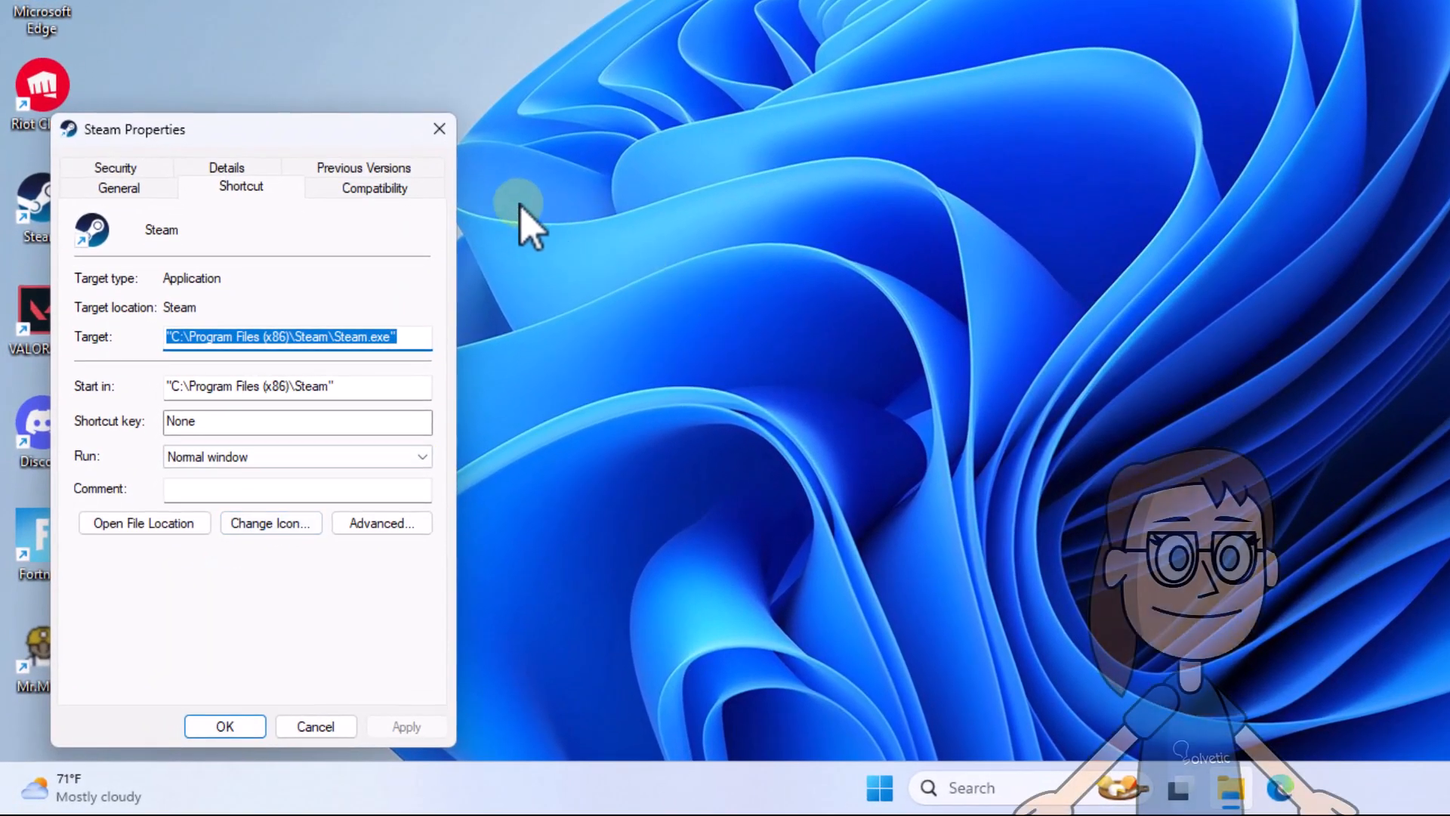
pyautogui.click(421, 188)
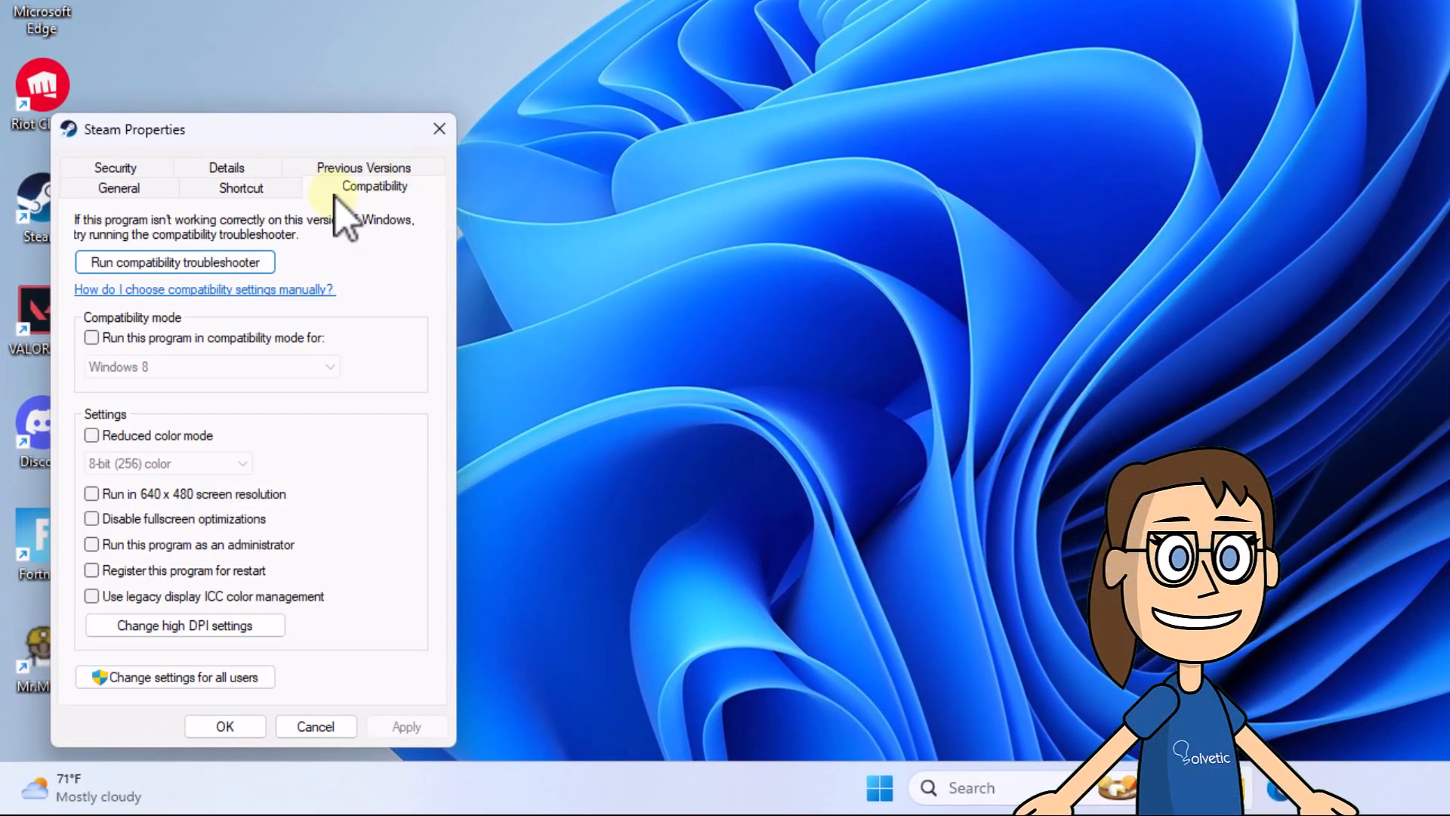
pyautogui.click(166, 340)
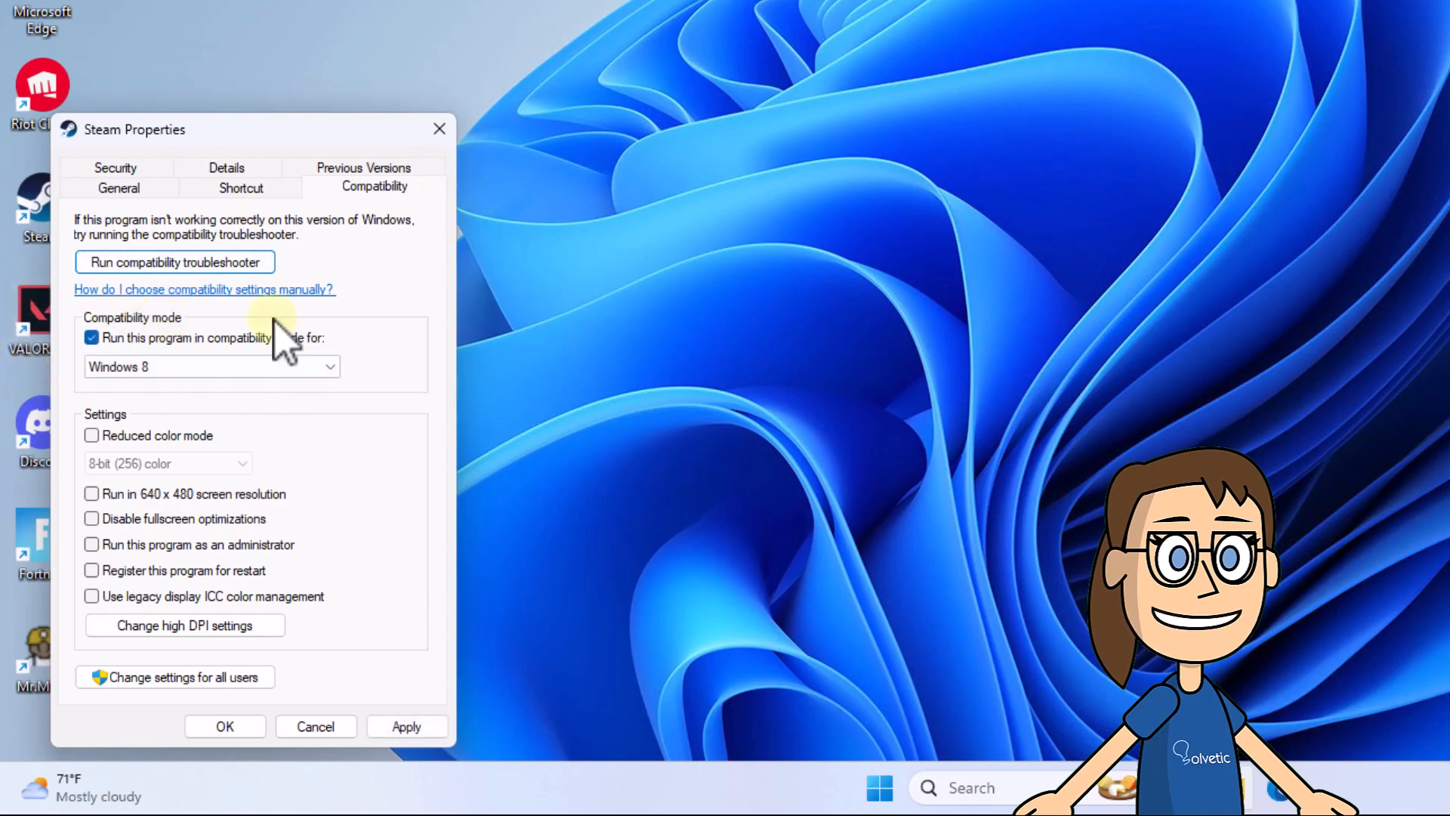
pyautogui.click(127, 373)
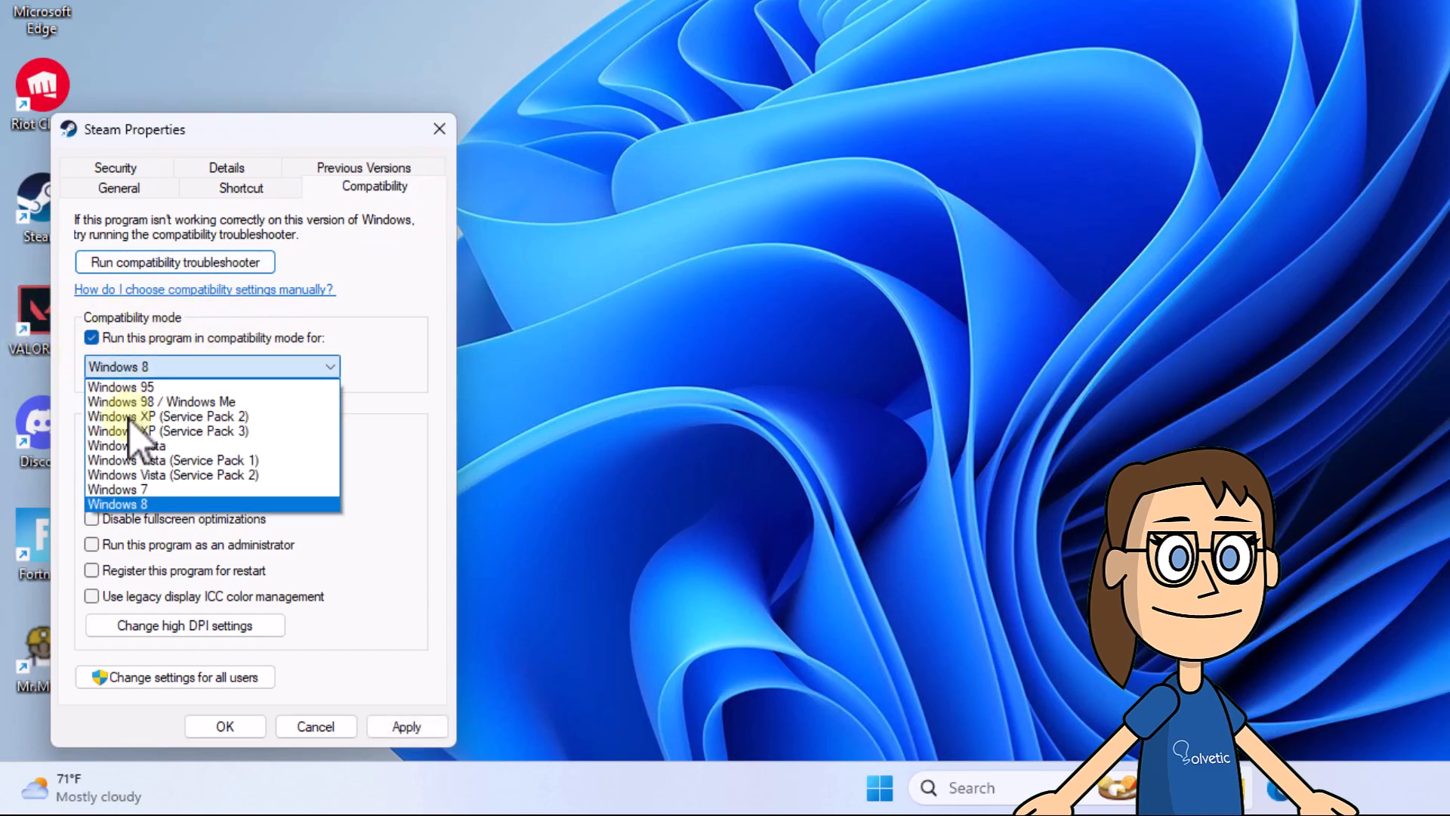
pyautogui.click(139, 371)
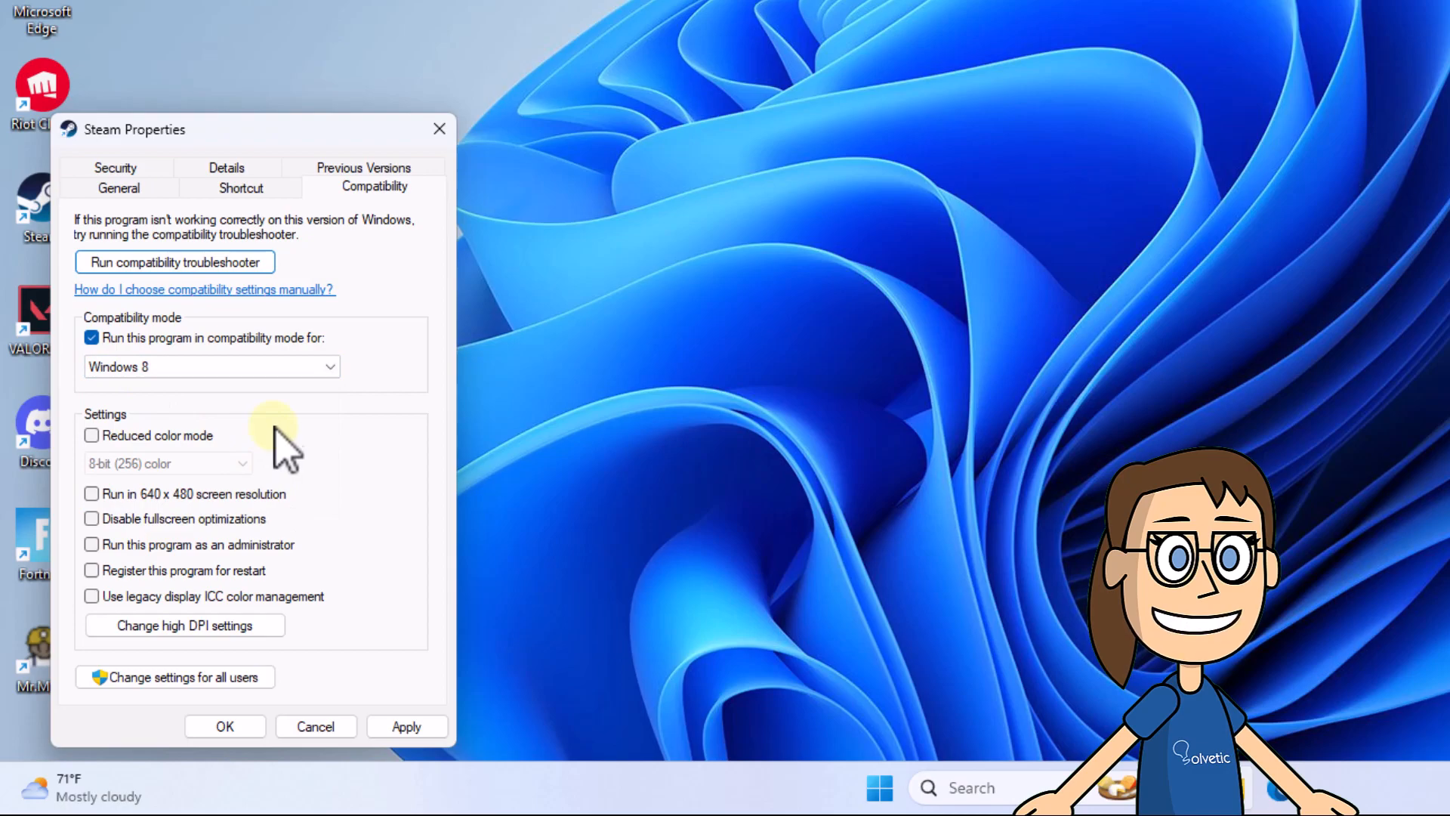
pyautogui.click(420, 726)
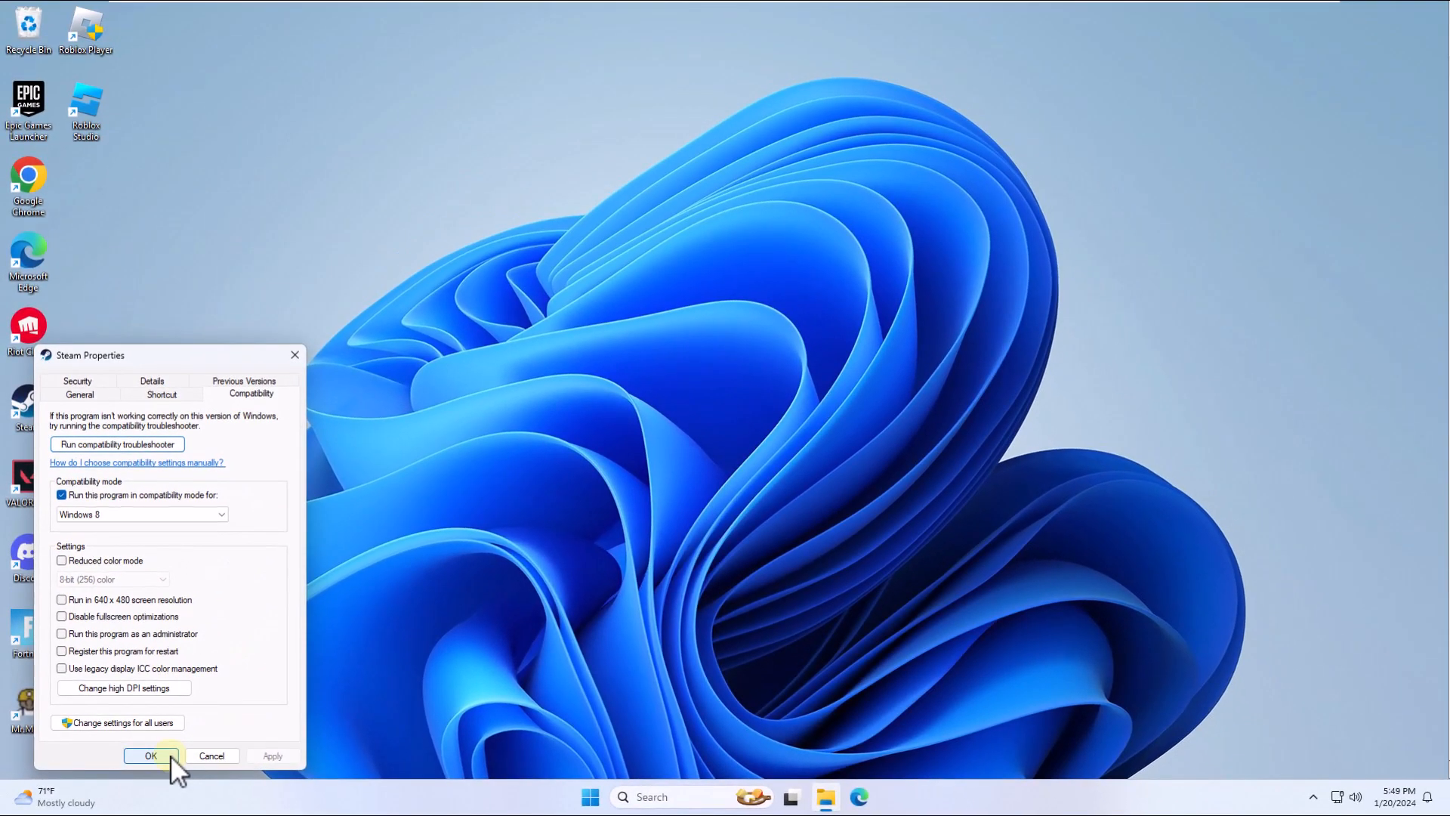
pyautogui.click(225, 726)
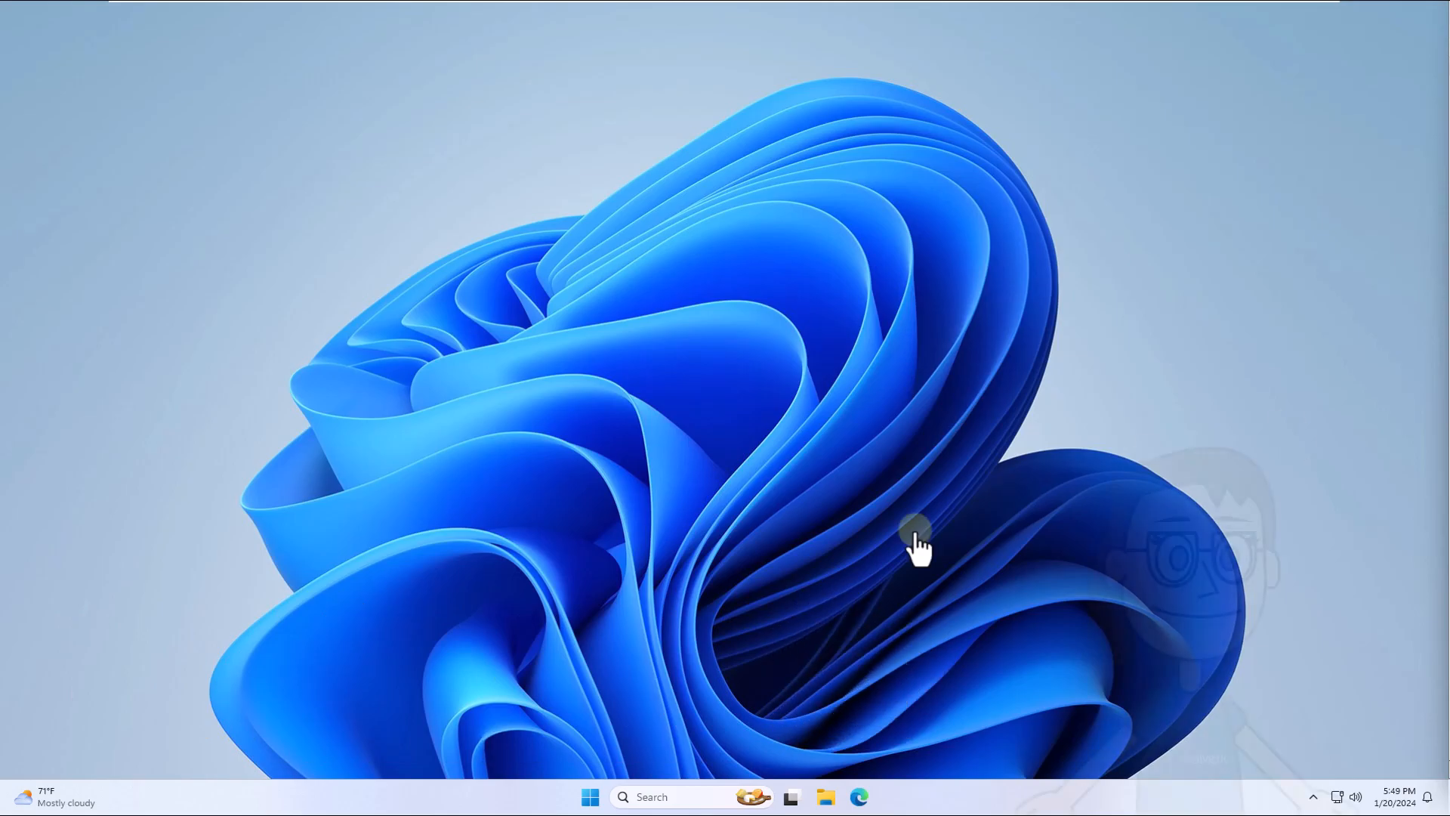
# Find and open ncpa.cpl, and display the properties of the Ethernet0 network adapter.
pyautogui.click(689, 794)
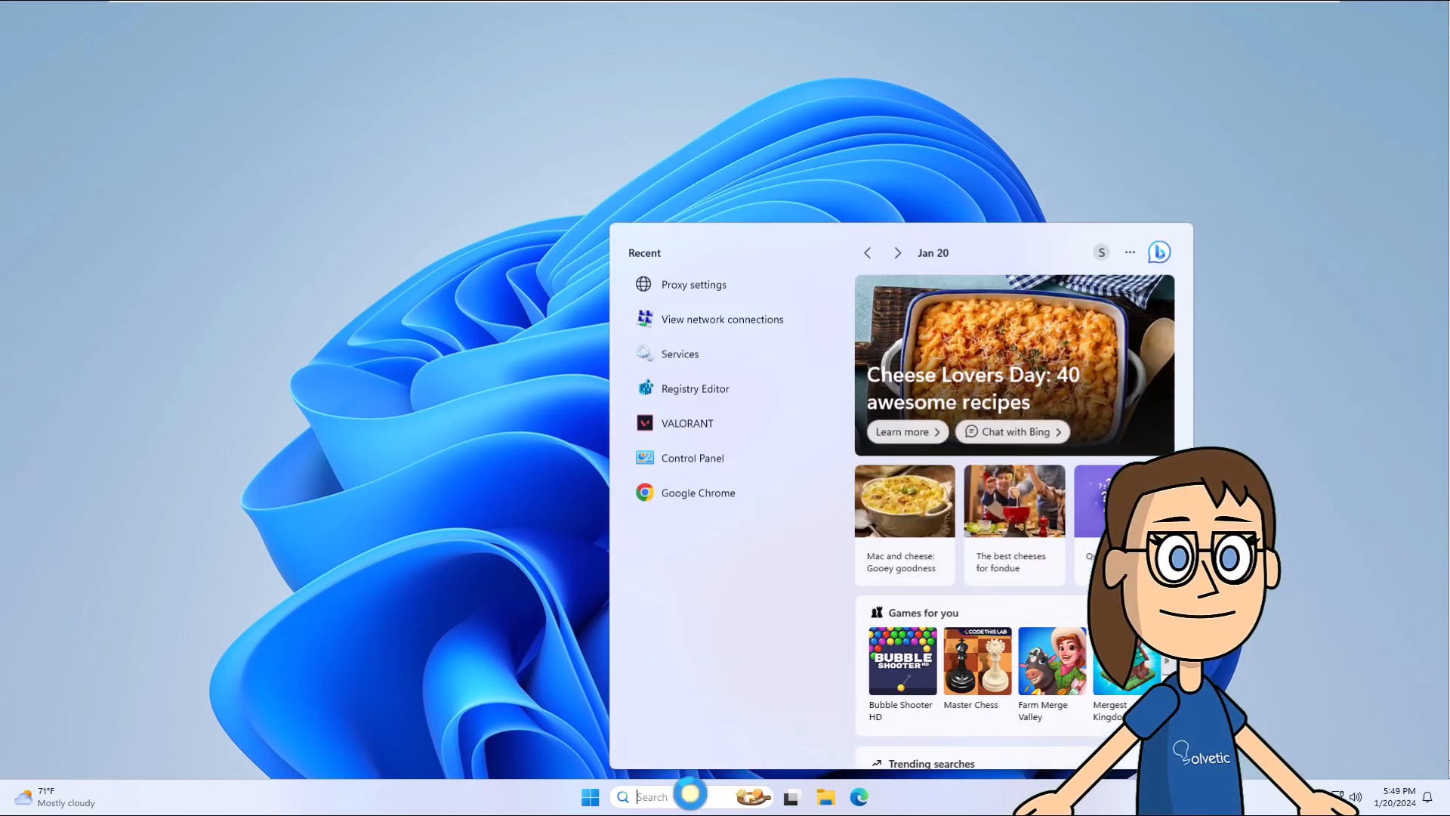
pyautogui.write('ncpa.cpl')
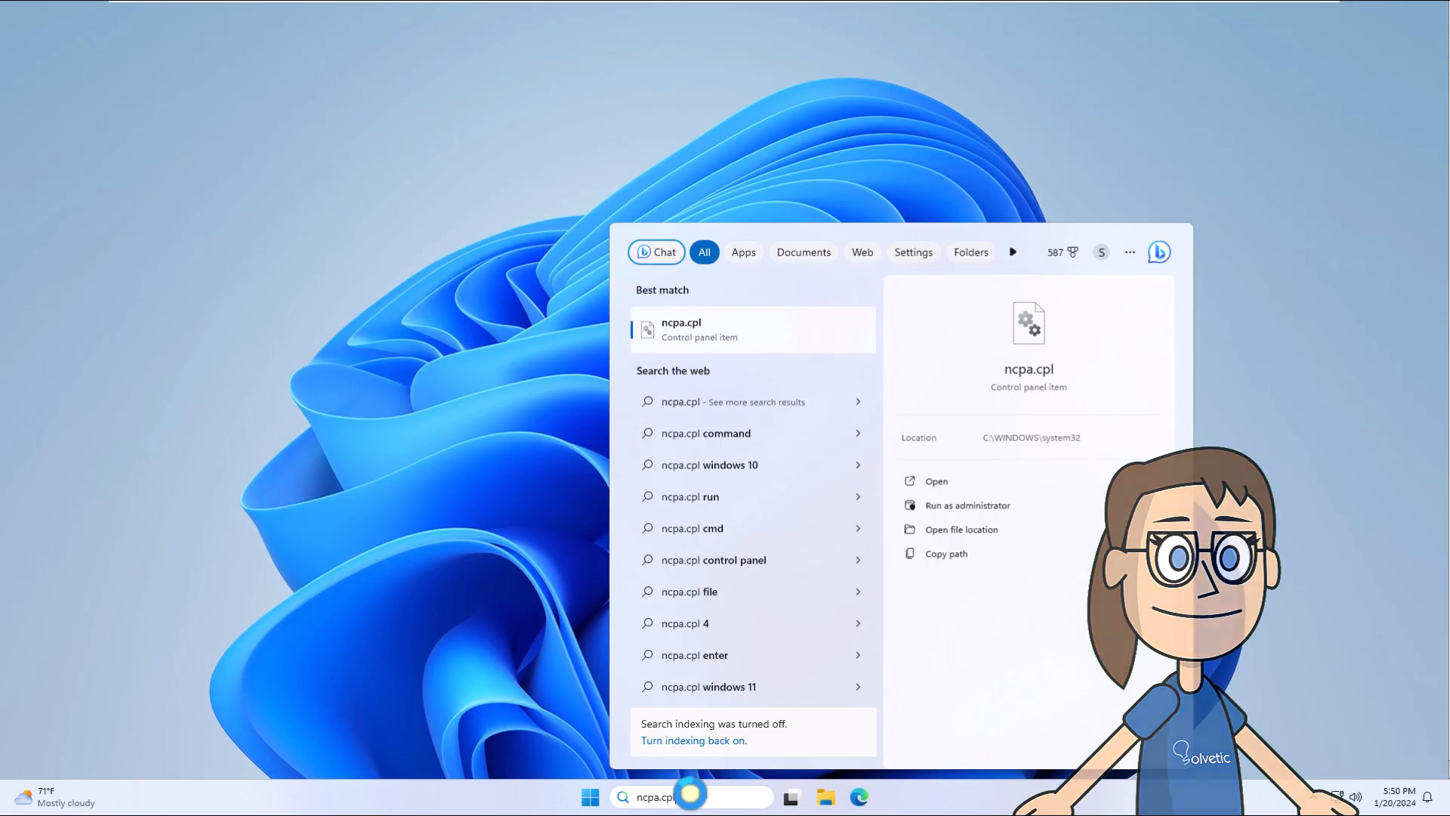
pyautogui.click(770, 330)
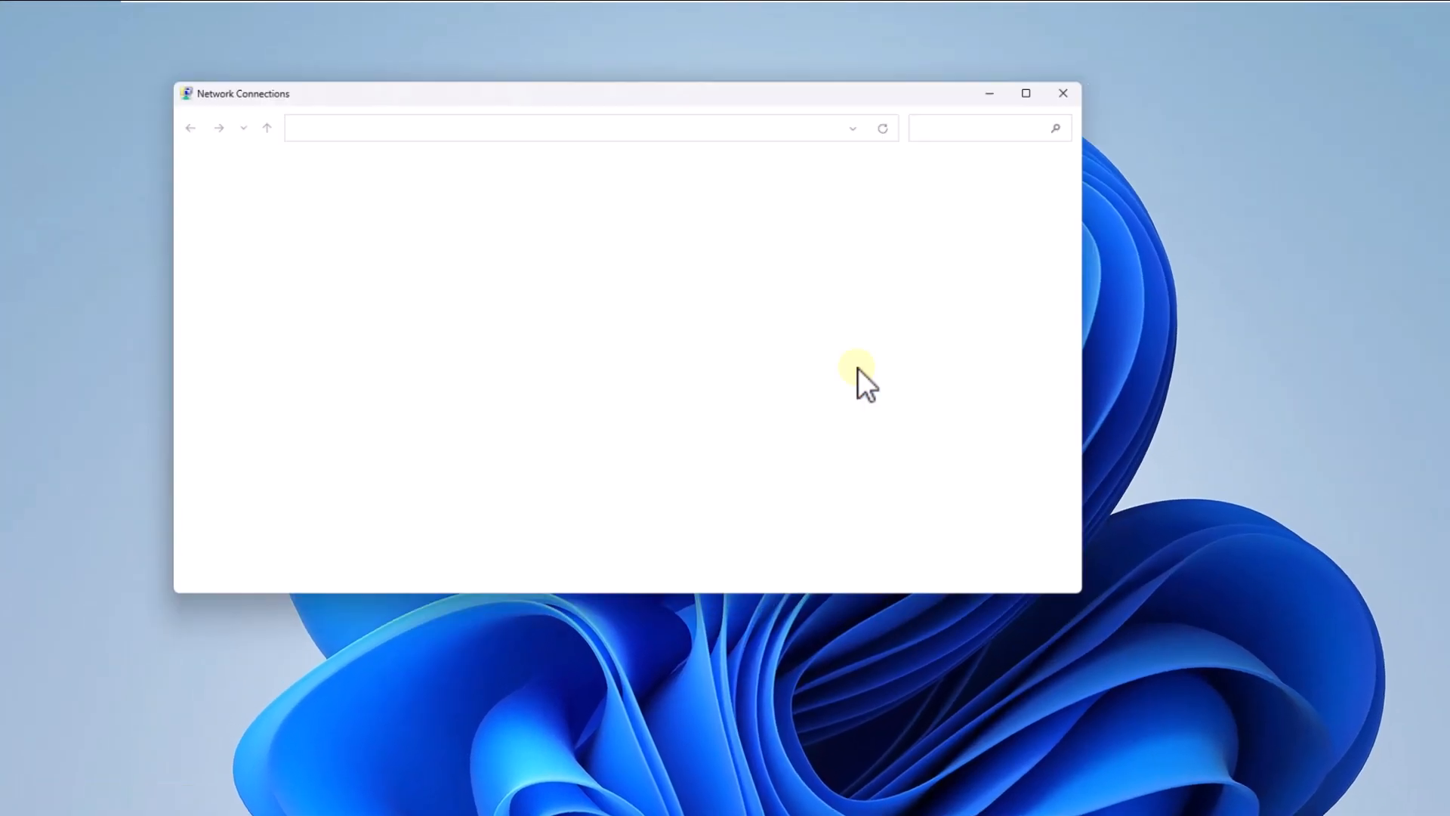
pyautogui.click(533, 234)
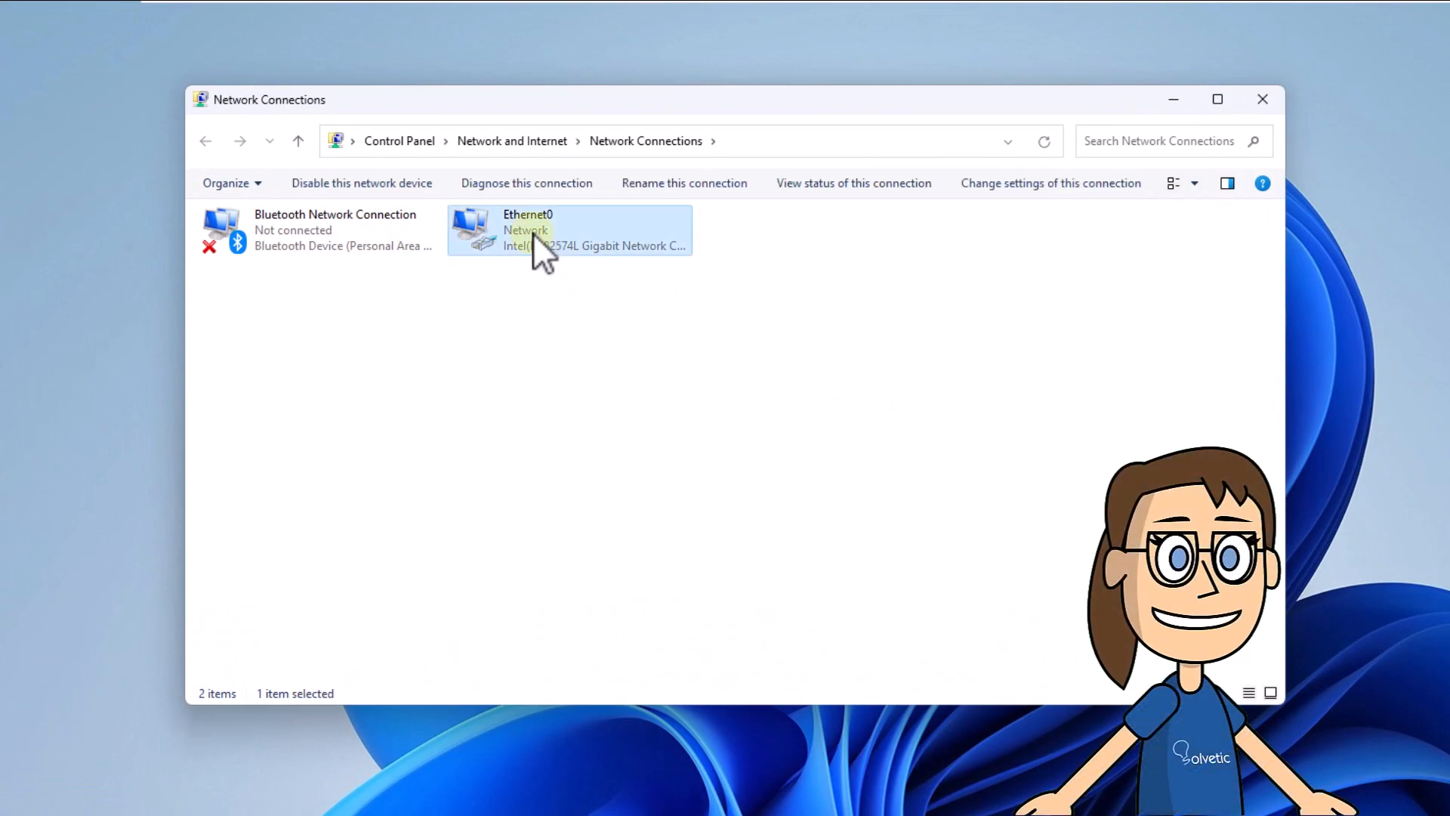
pyautogui.rightClick(532, 232)
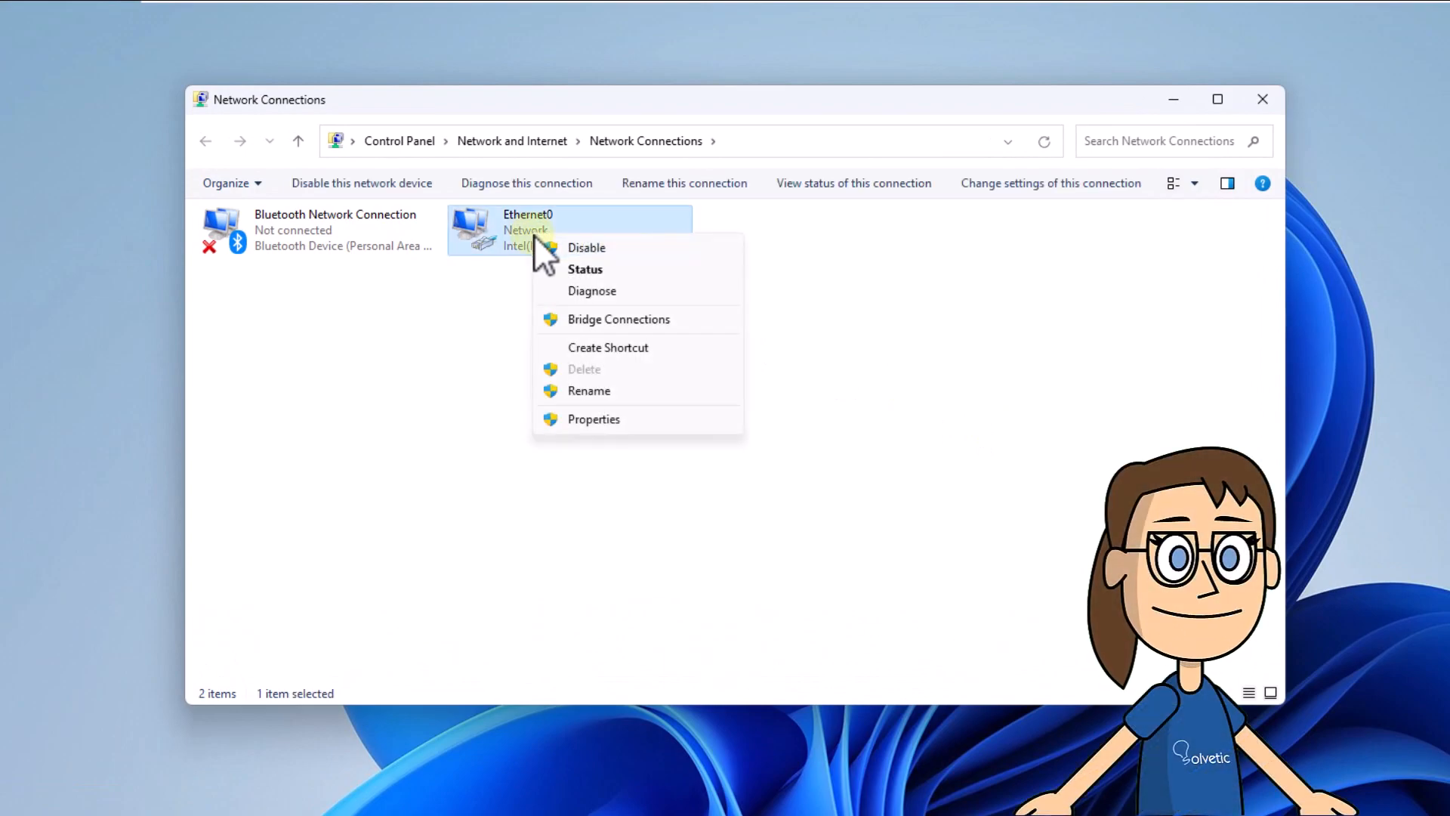
pyautogui.click(686, 419)
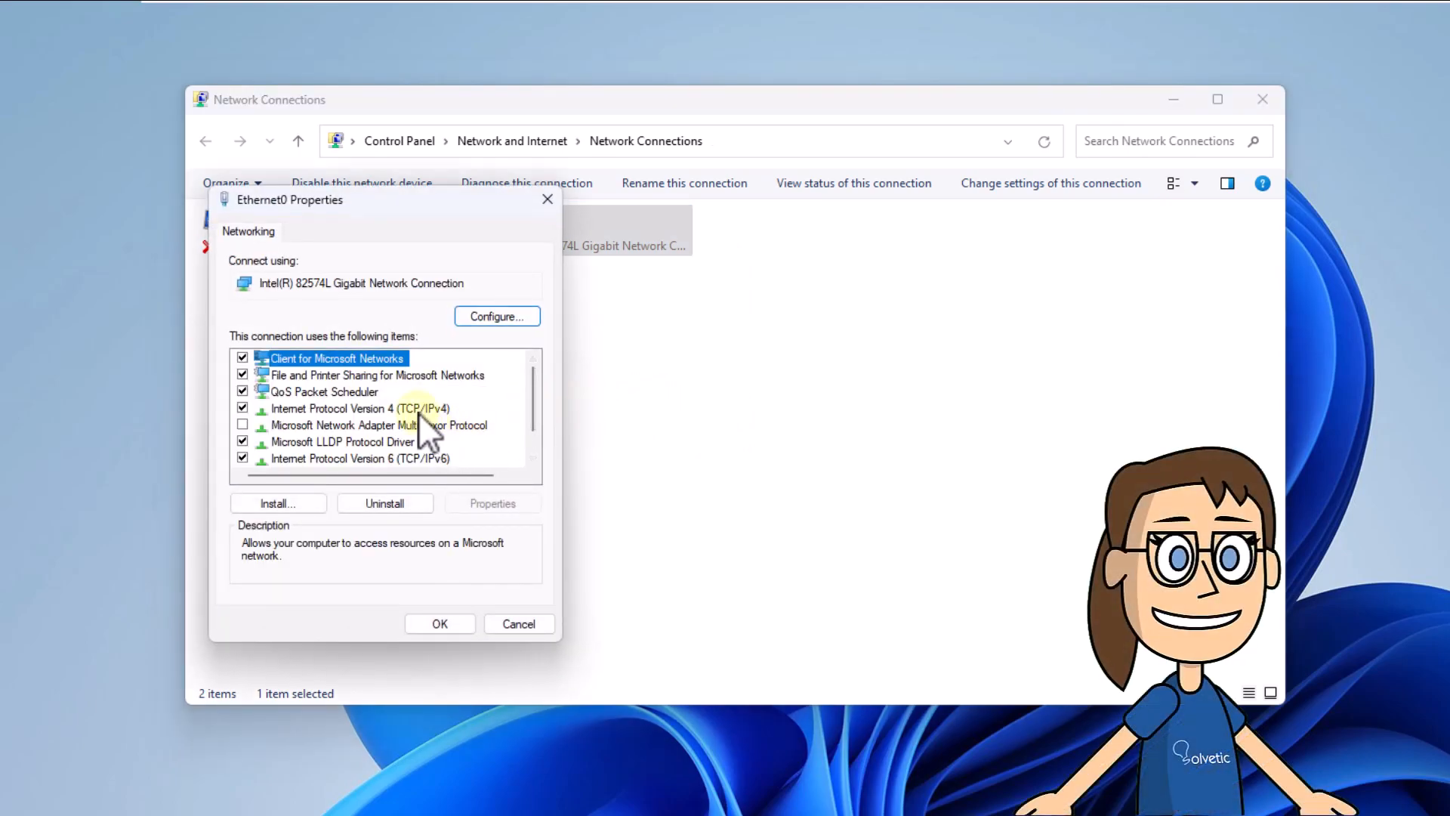
# Add DNS server 8.8.8.8 in the advanced settings of Internet Protocol Version 4 (TCP/IPv4), save, and close Network Connections.
pyautogui.click(417, 410)
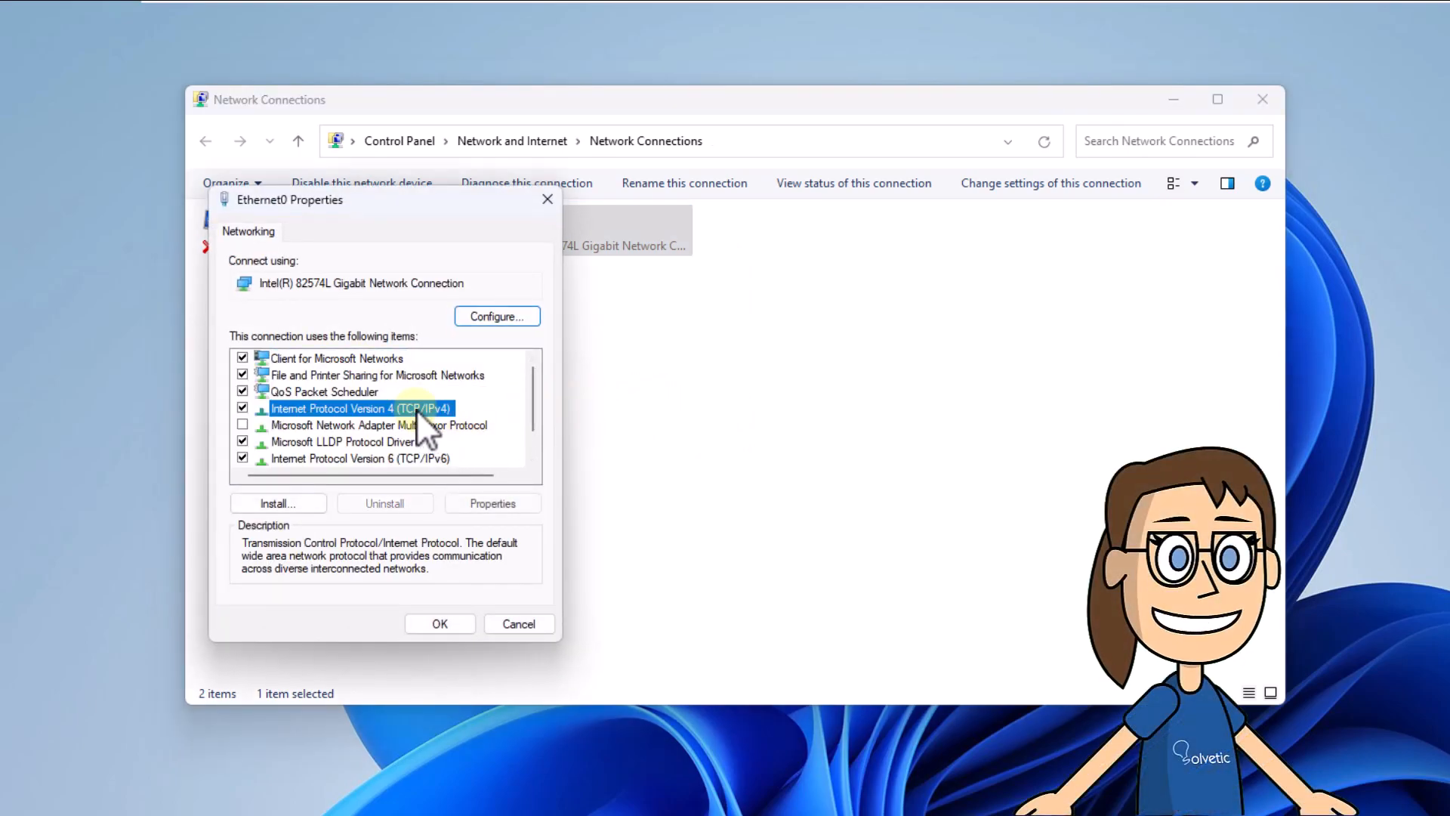
pyautogui.click(493, 503)
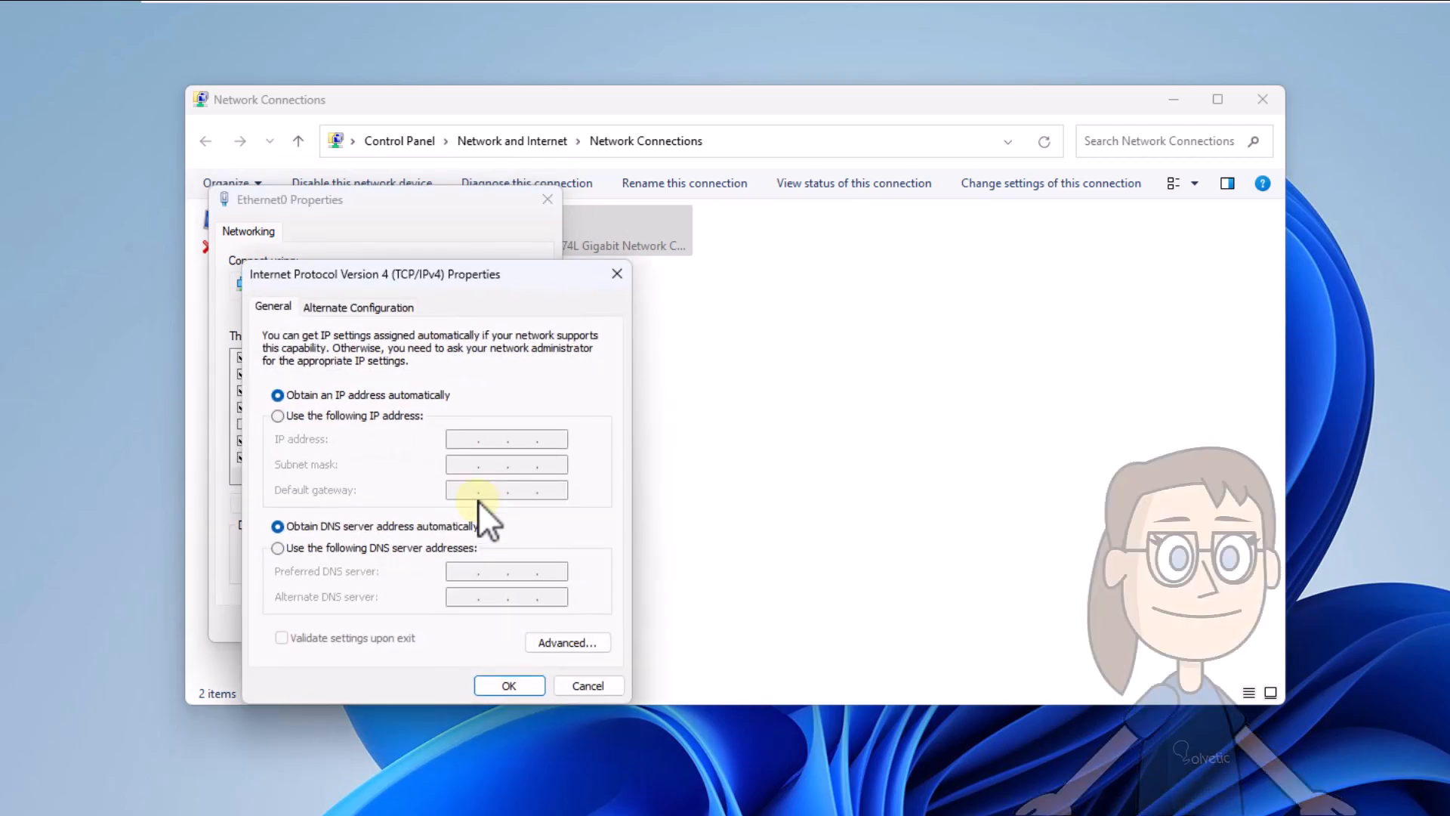
pyautogui.click(573, 645)
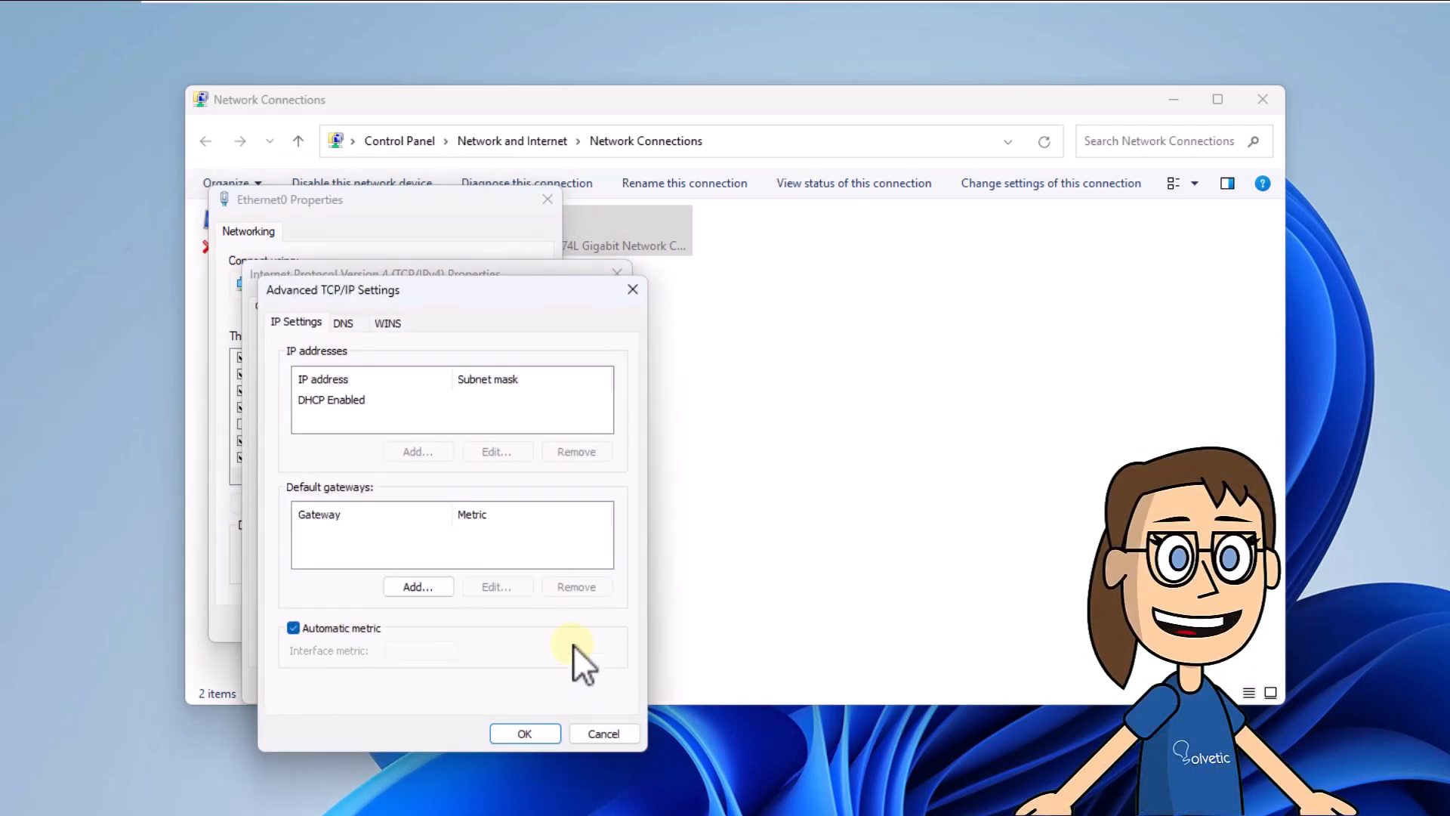
pyautogui.click(344, 324)
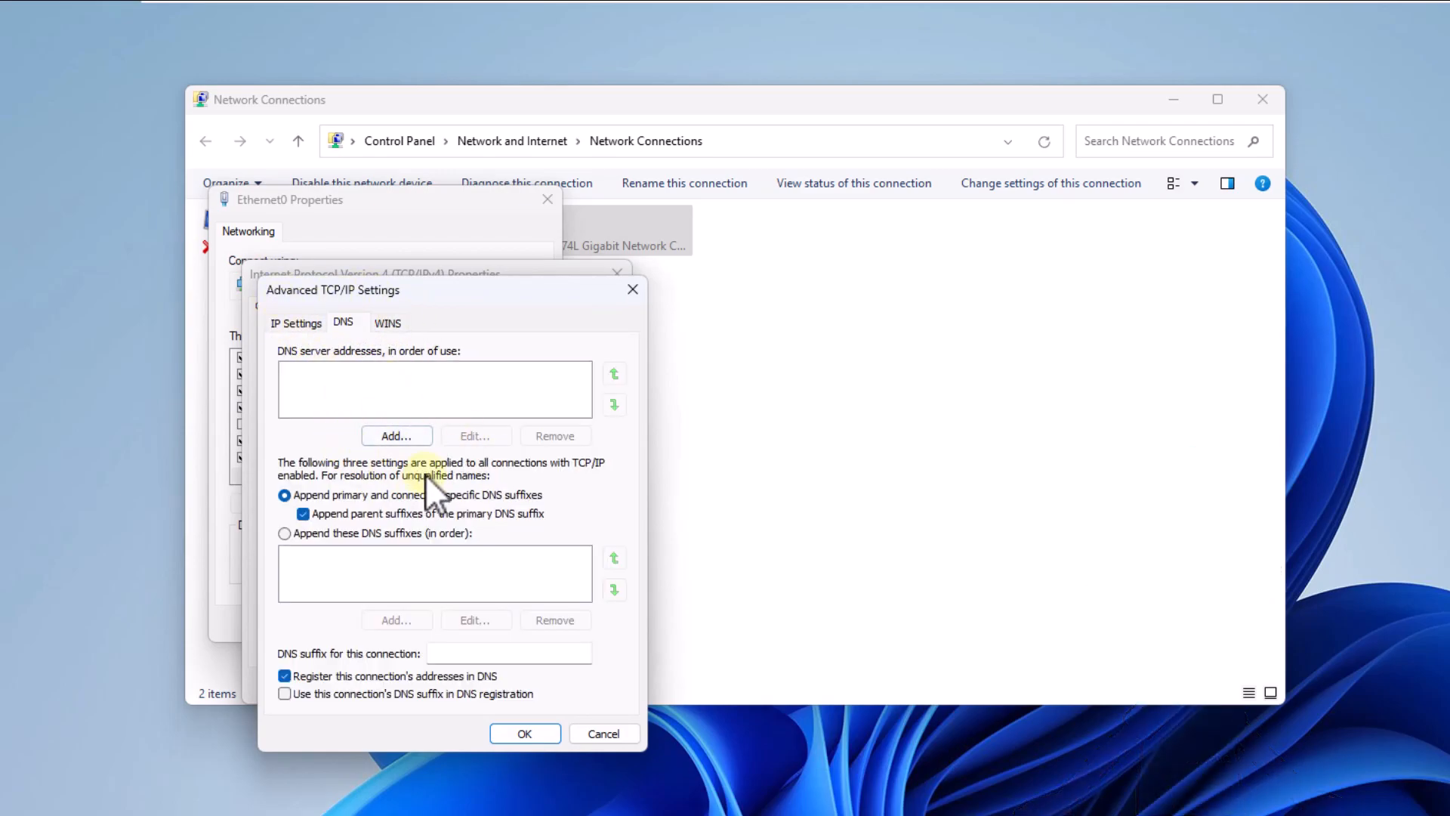
pyautogui.click(407, 436)
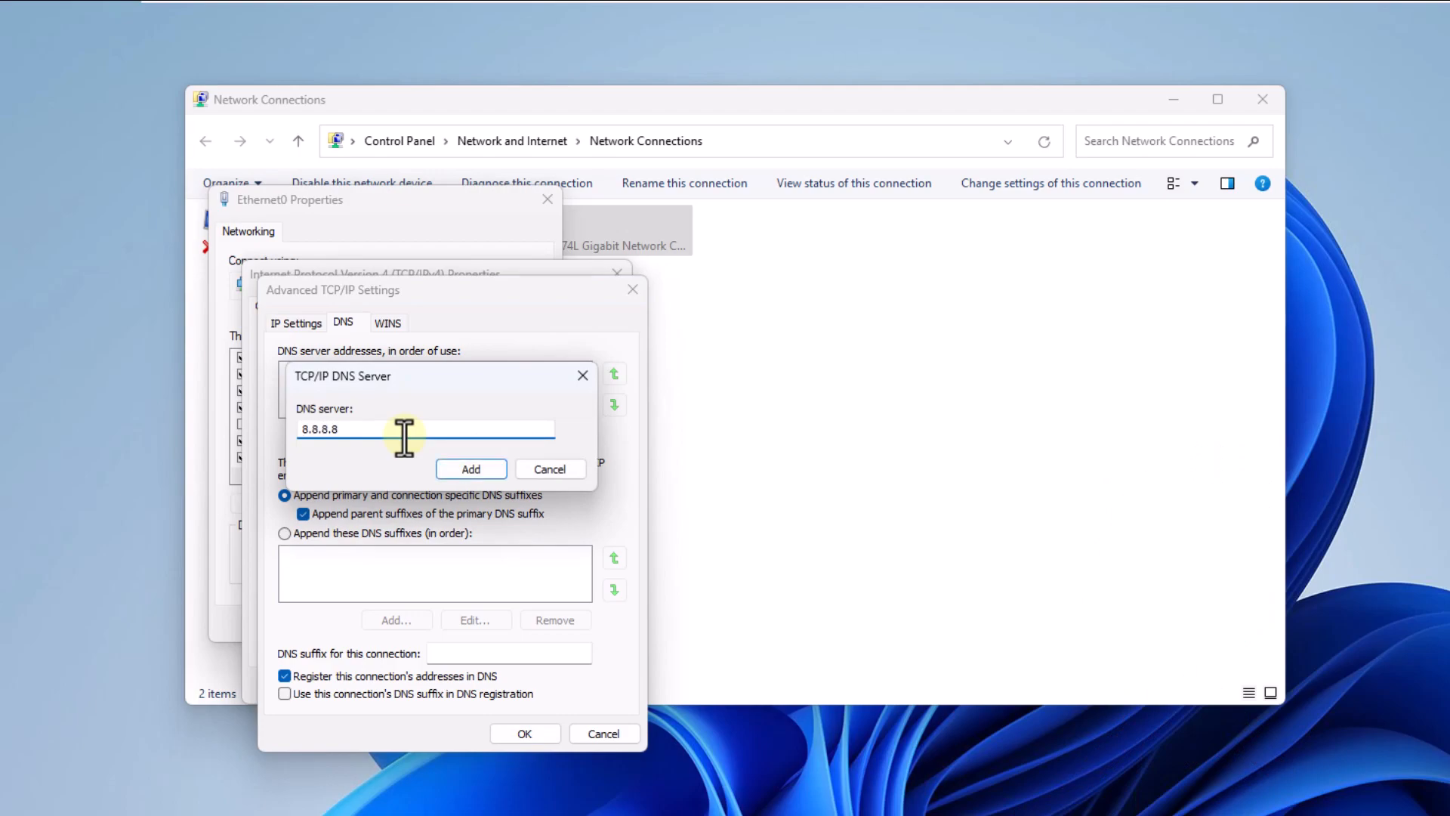
pyautogui.click(475, 470)
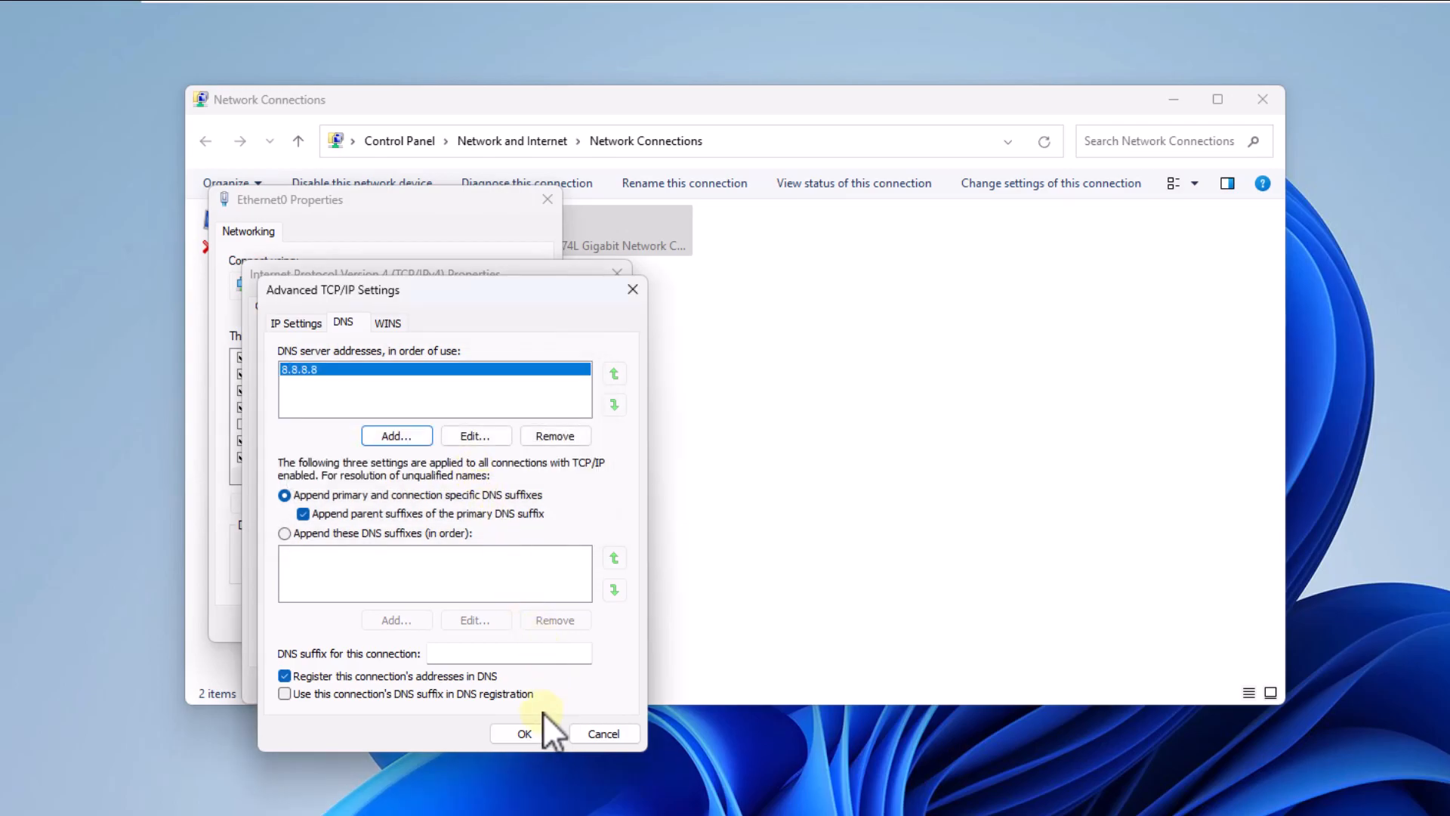
pyautogui.click(535, 732)
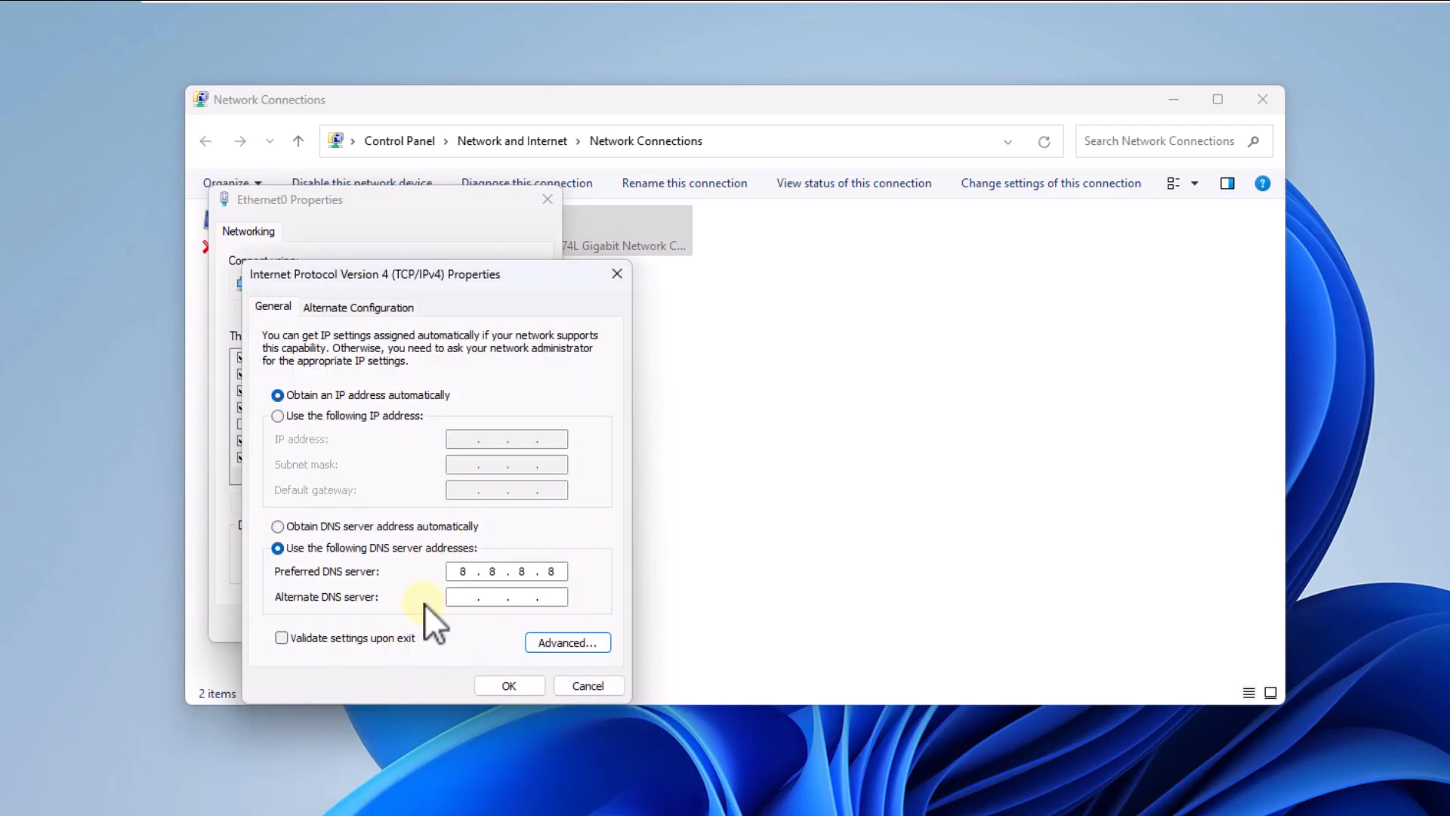
pyautogui.click(511, 686)
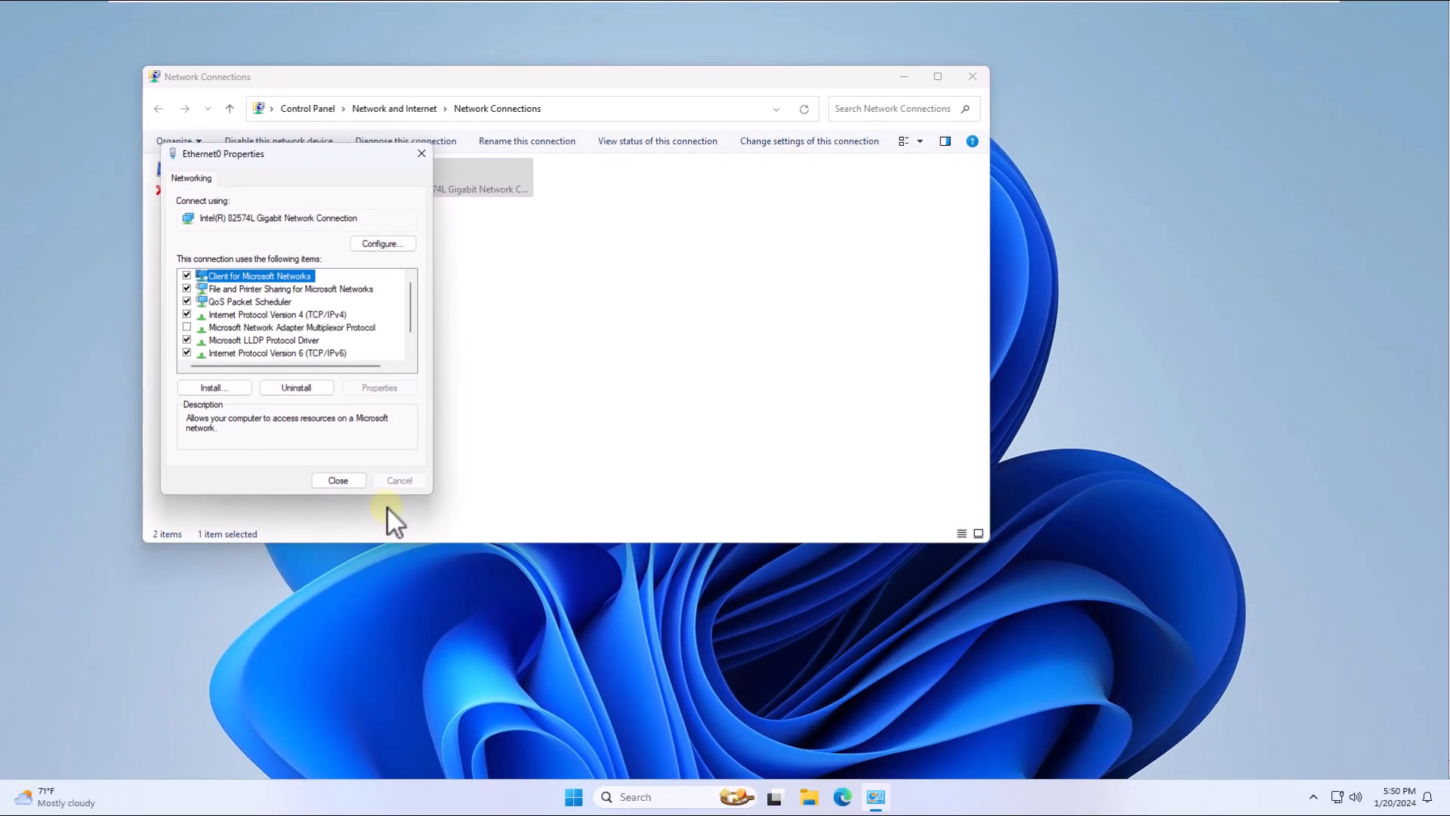
pyautogui.click(343, 482)
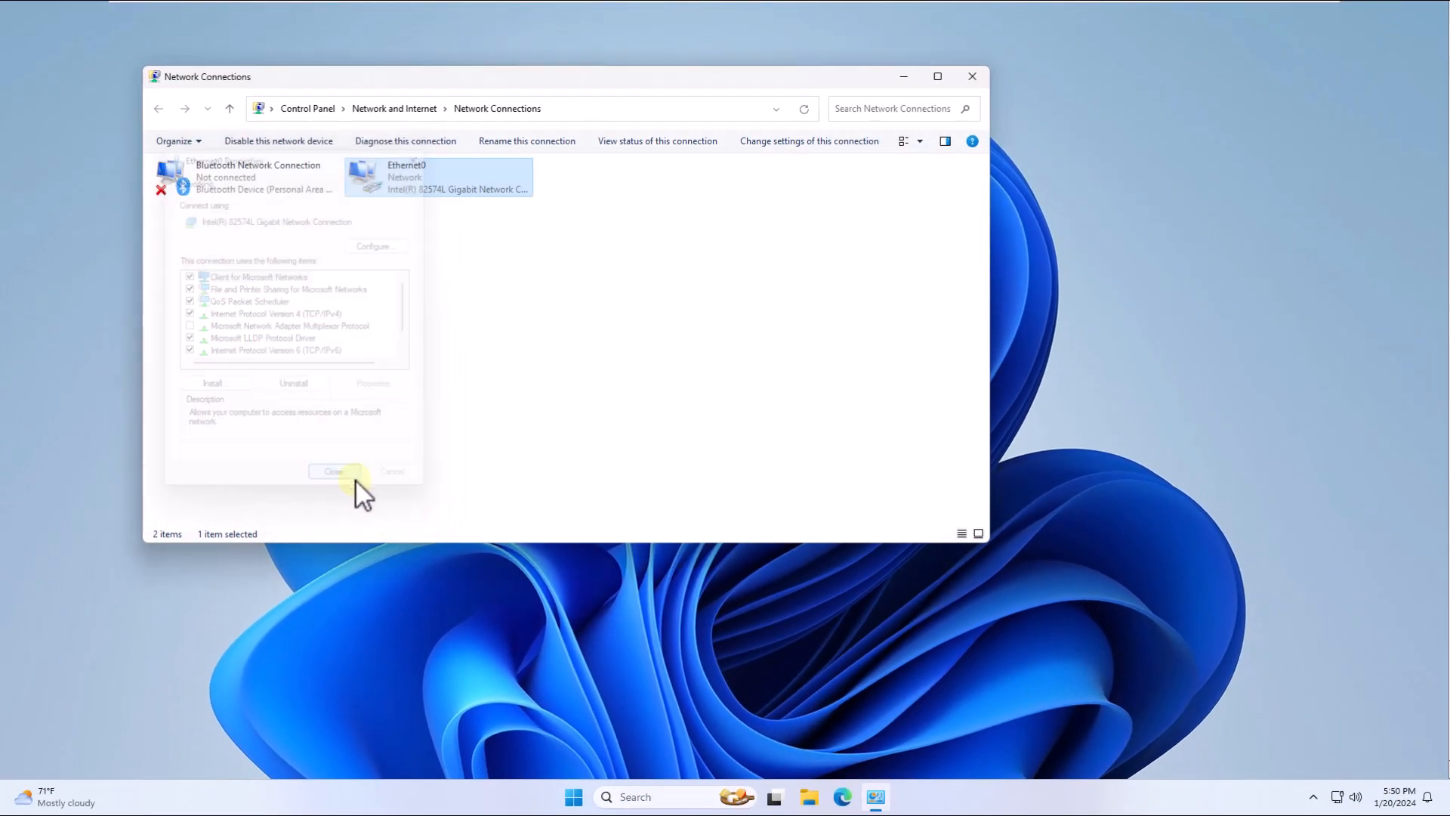
pyautogui.click(974, 78)
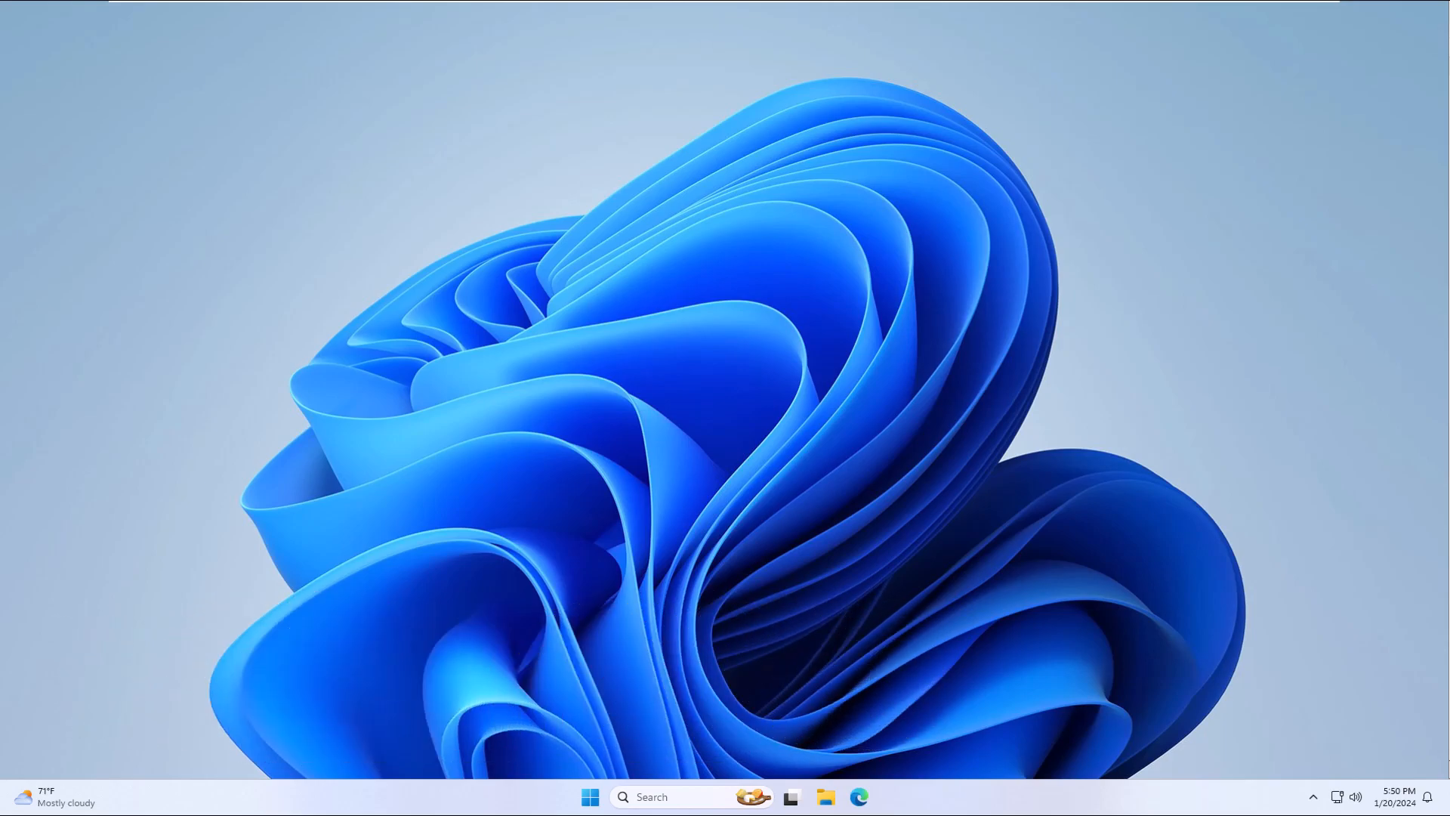
# Find and open regedit, allow it to make changes, and go to the key HKEY_CURRENT_USER\Software\Valve\Steam.
pyautogui.click(647, 791)
pyautogui.write('regedit')
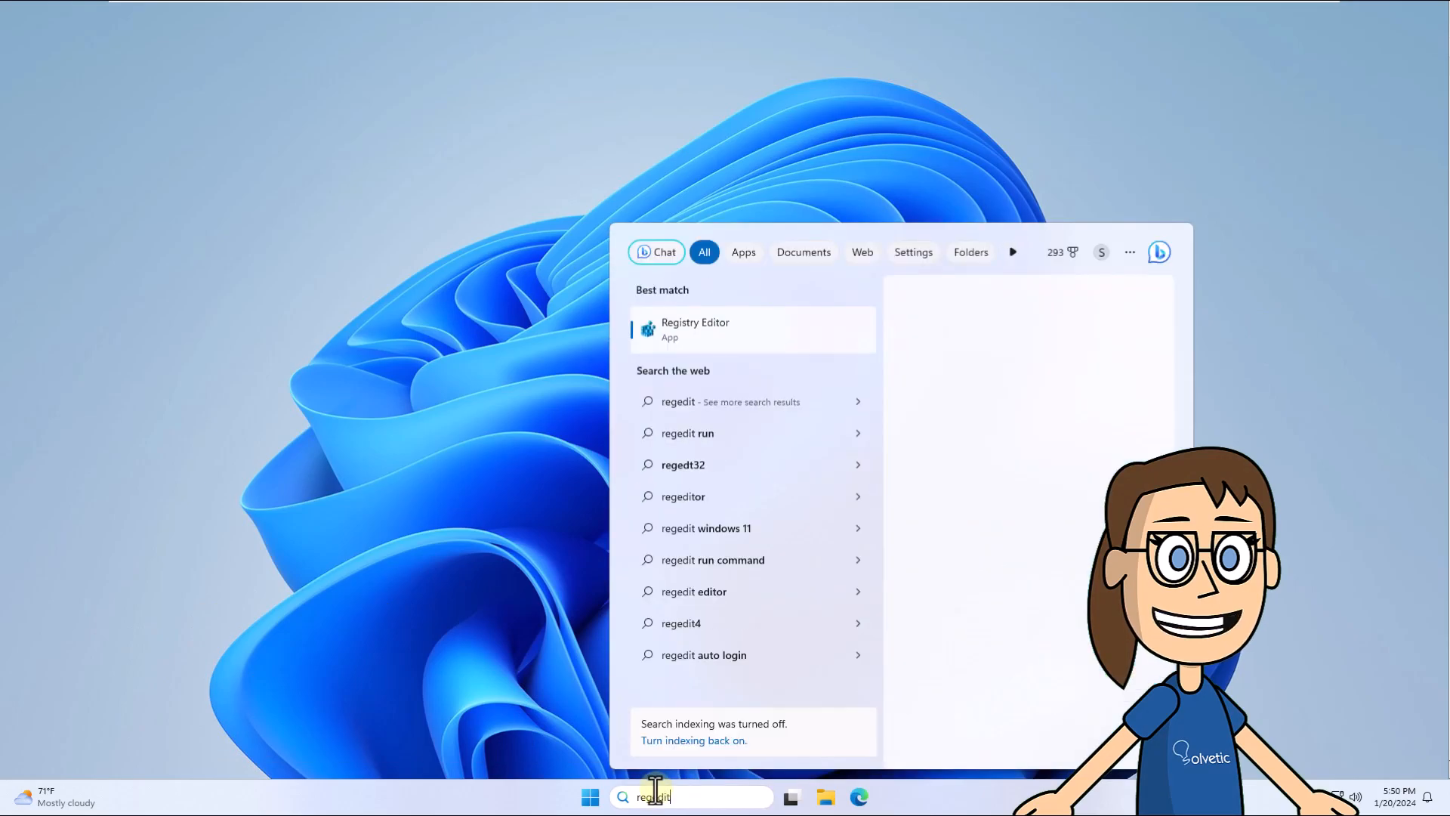
pyautogui.click(796, 342)
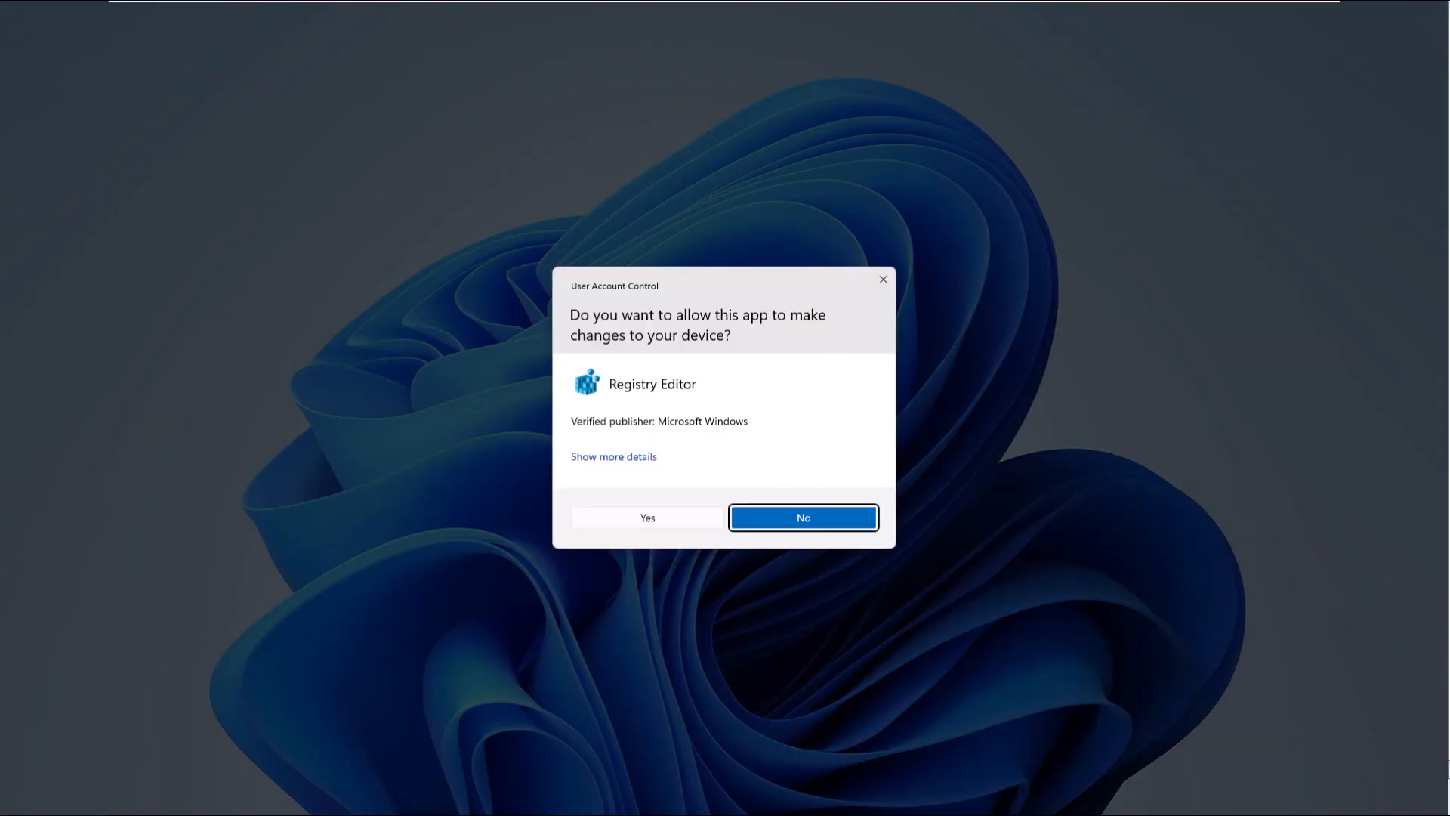
pyautogui.click(647, 527)
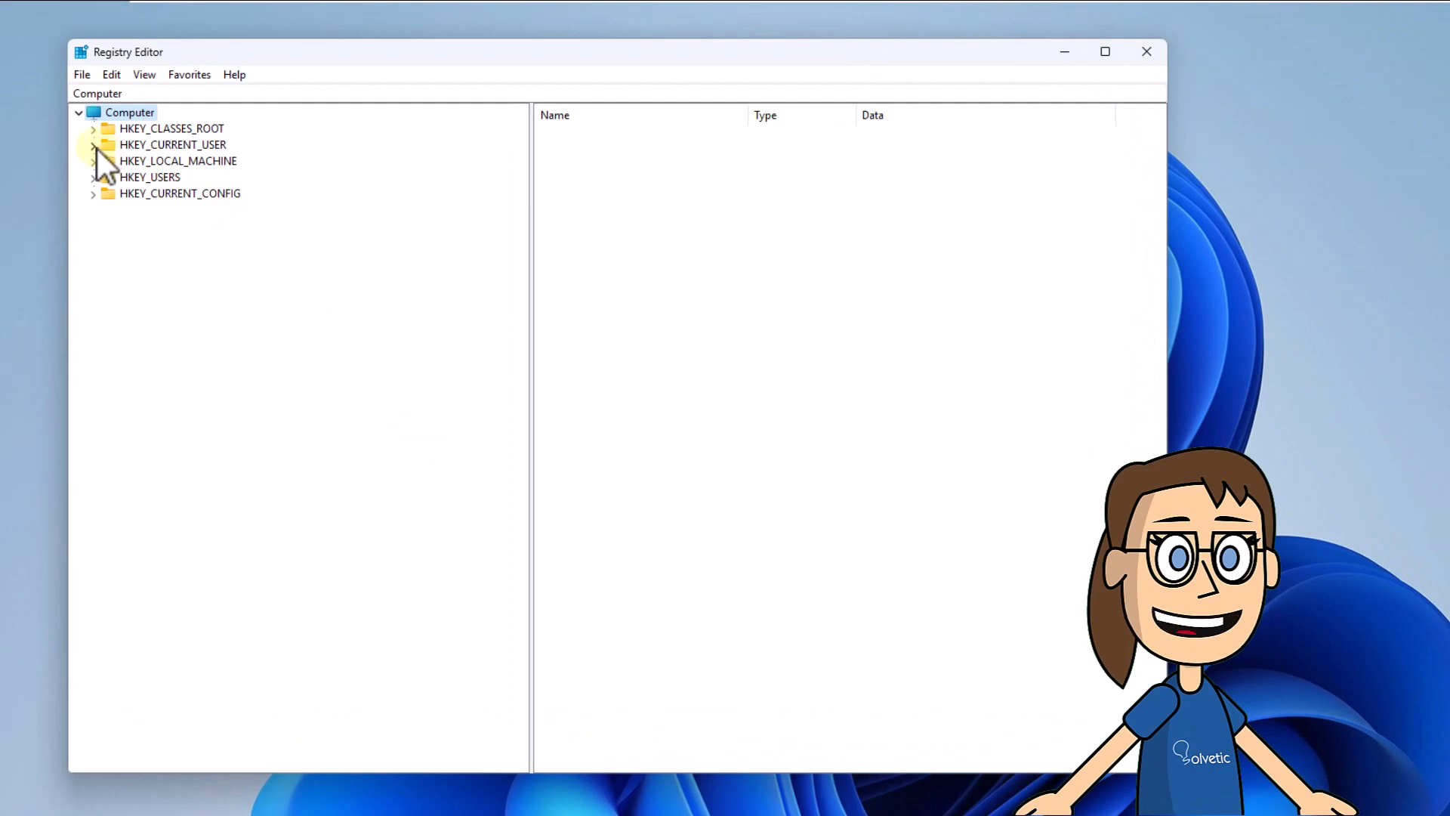
pyautogui.click(95, 148)
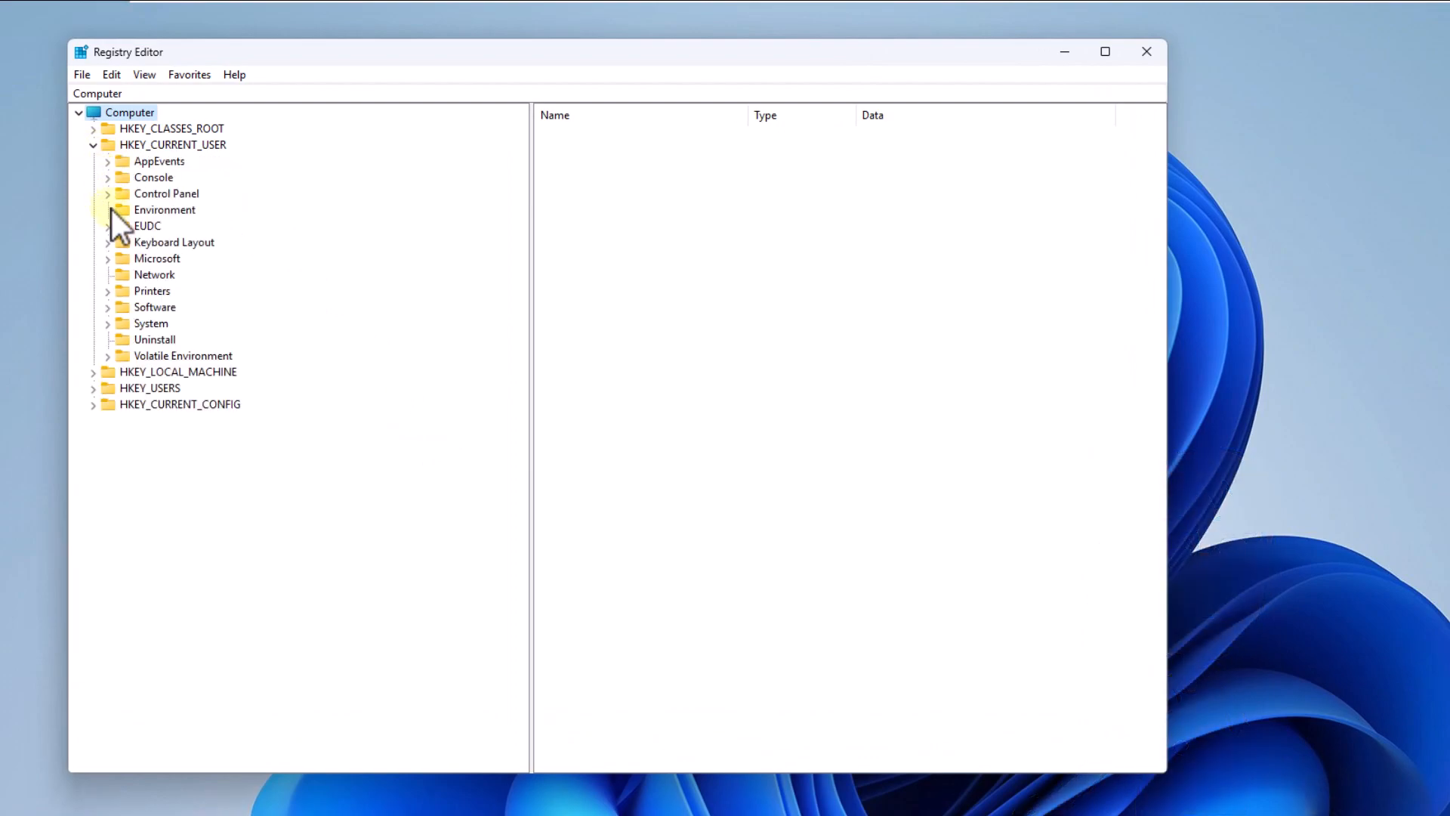
pyautogui.click(108, 308)
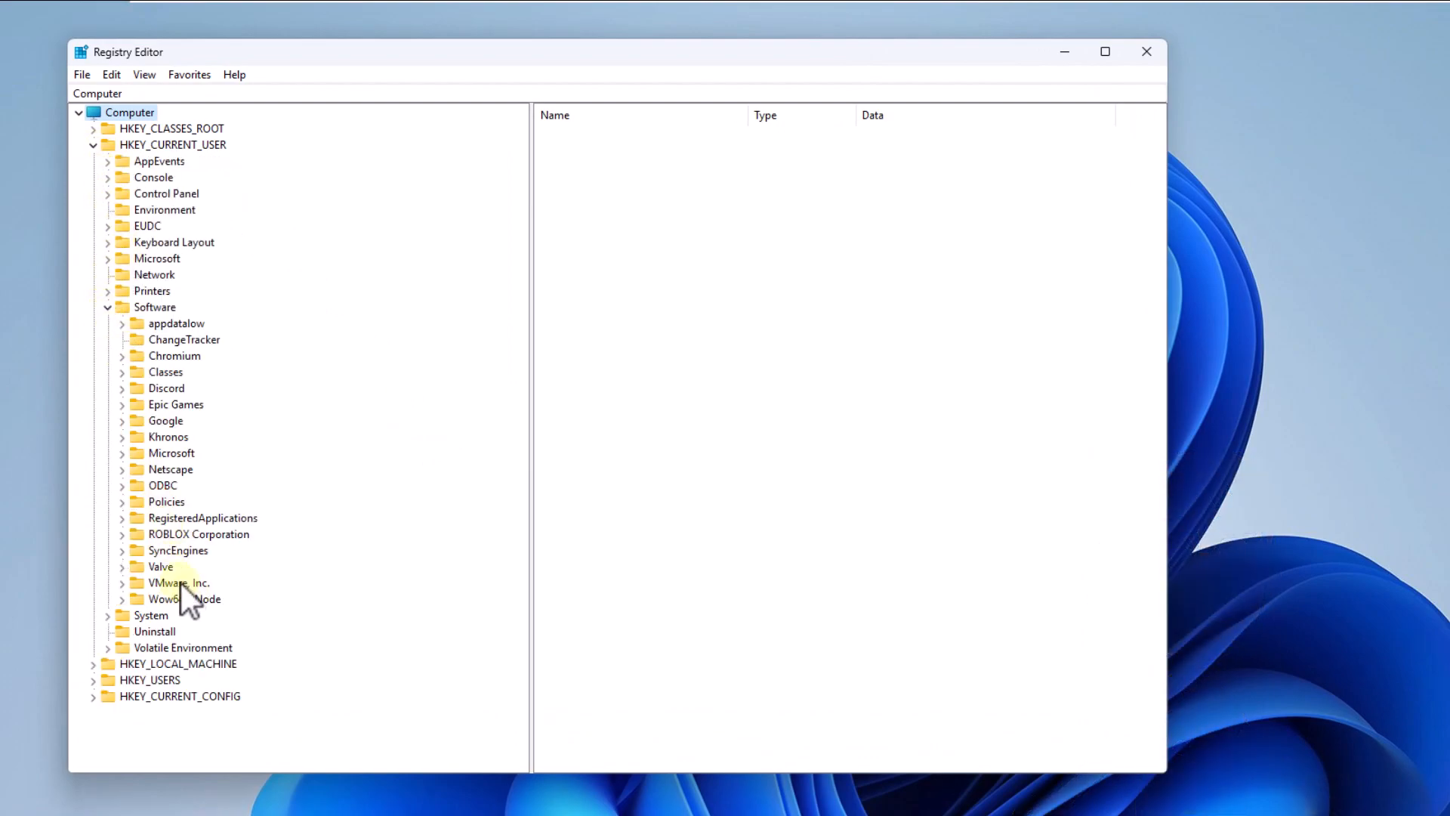
pyautogui.click(123, 568)
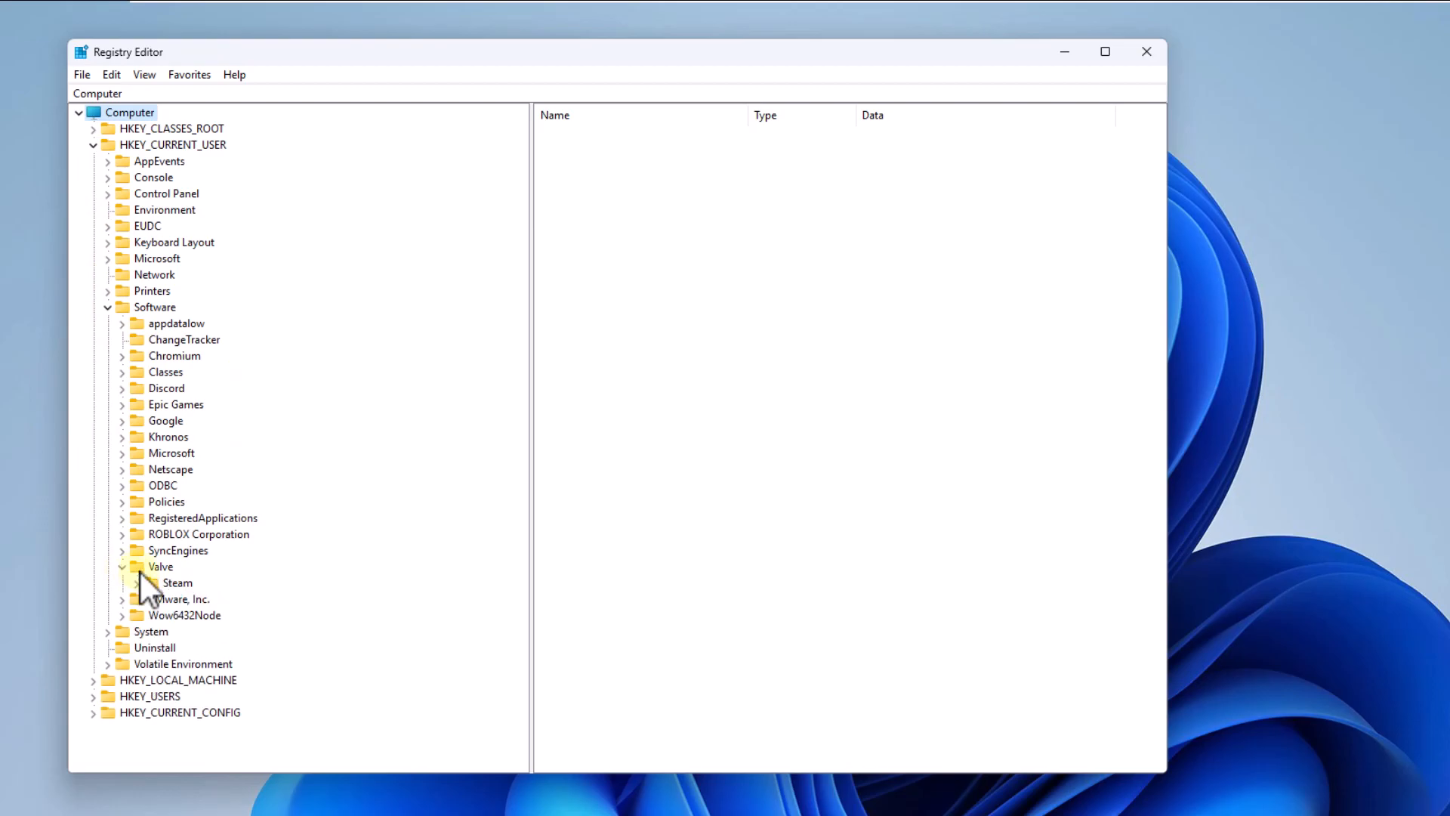
pyautogui.click(169, 584)
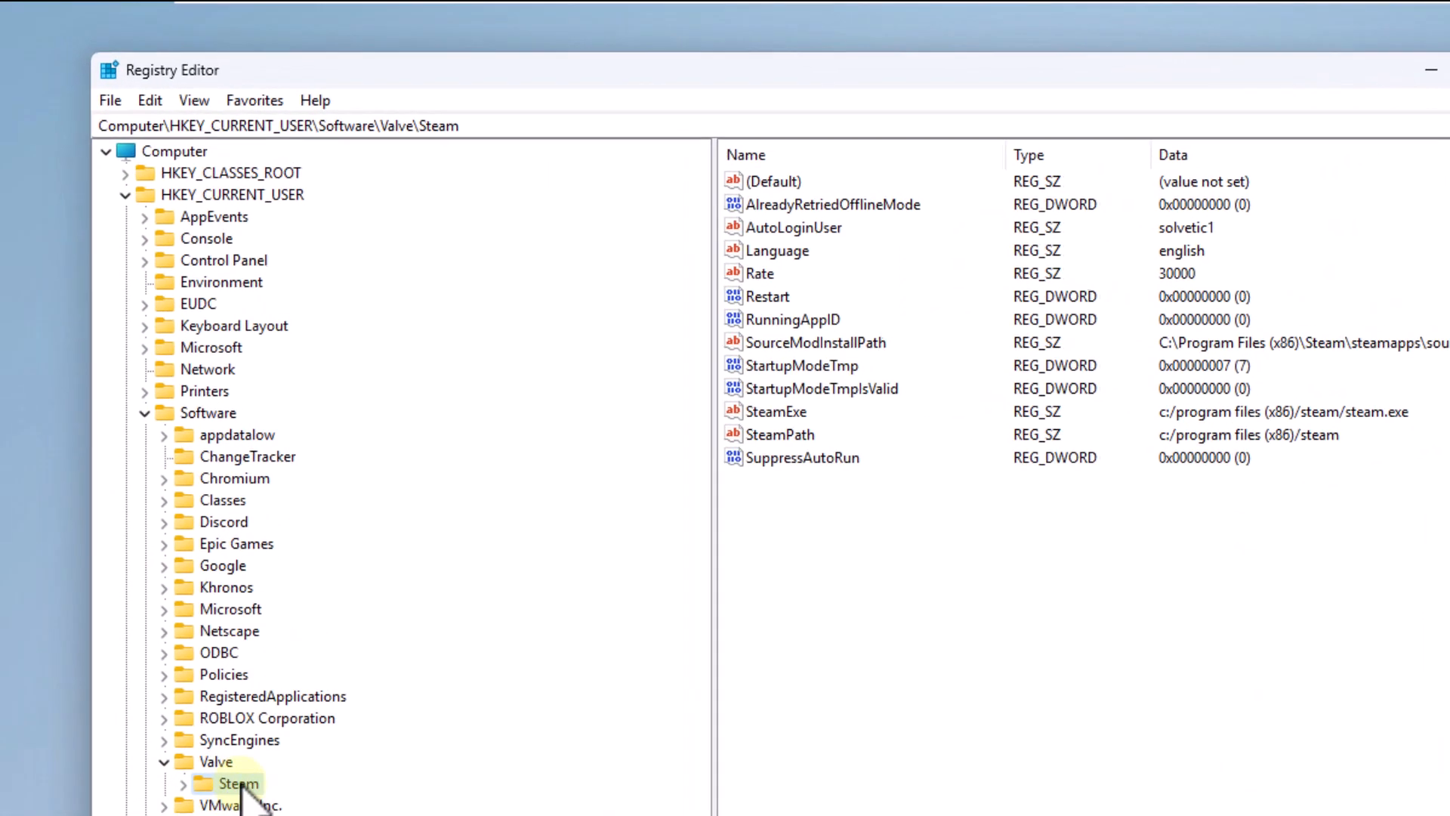
# Set the AlreadyRetriedOfflineMode value of the Steam key to hexadecimal 0, save it, and close Registry Editor.
pyautogui.click(910, 212)
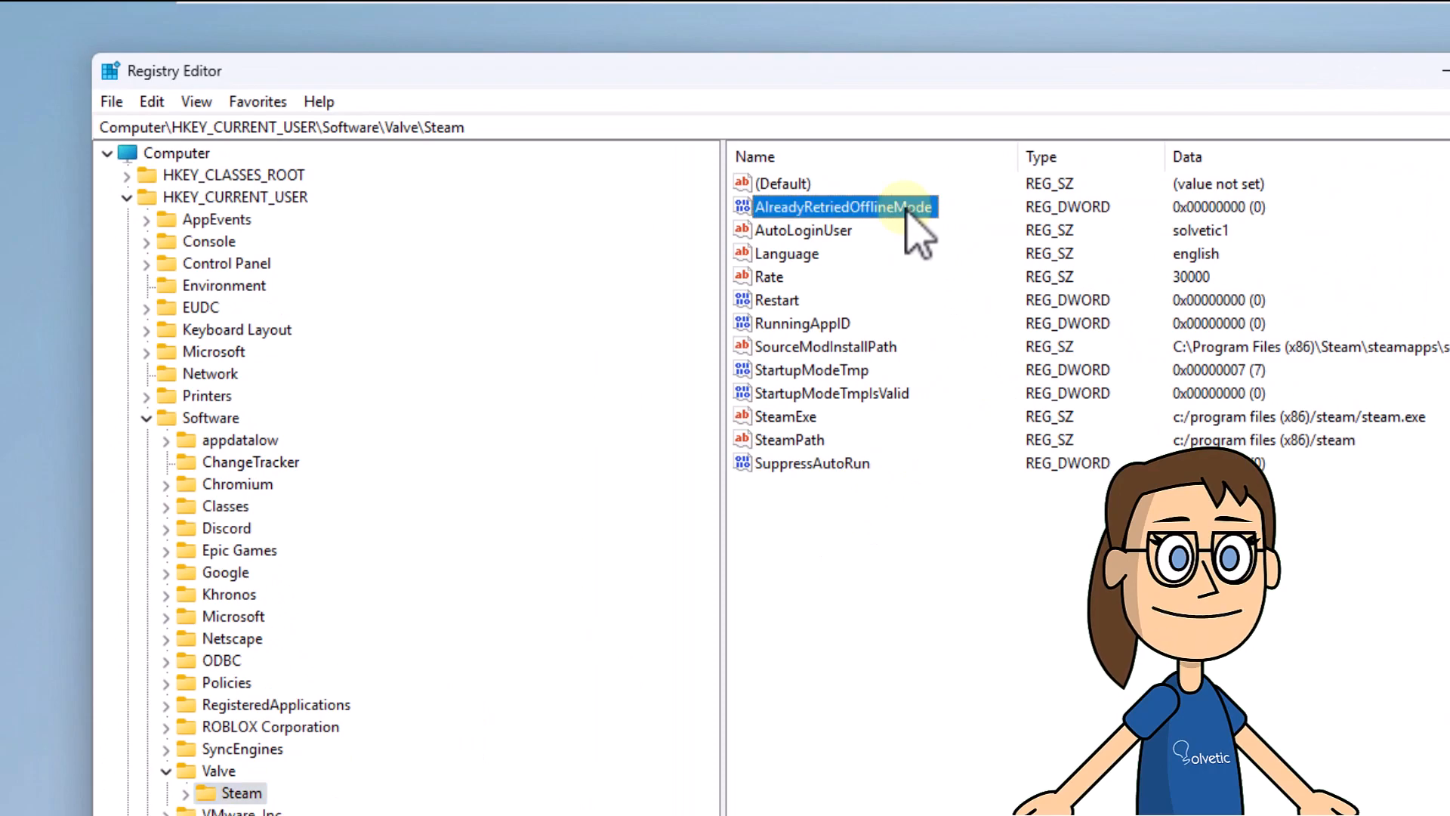
pyautogui.doubleClick(910, 213)
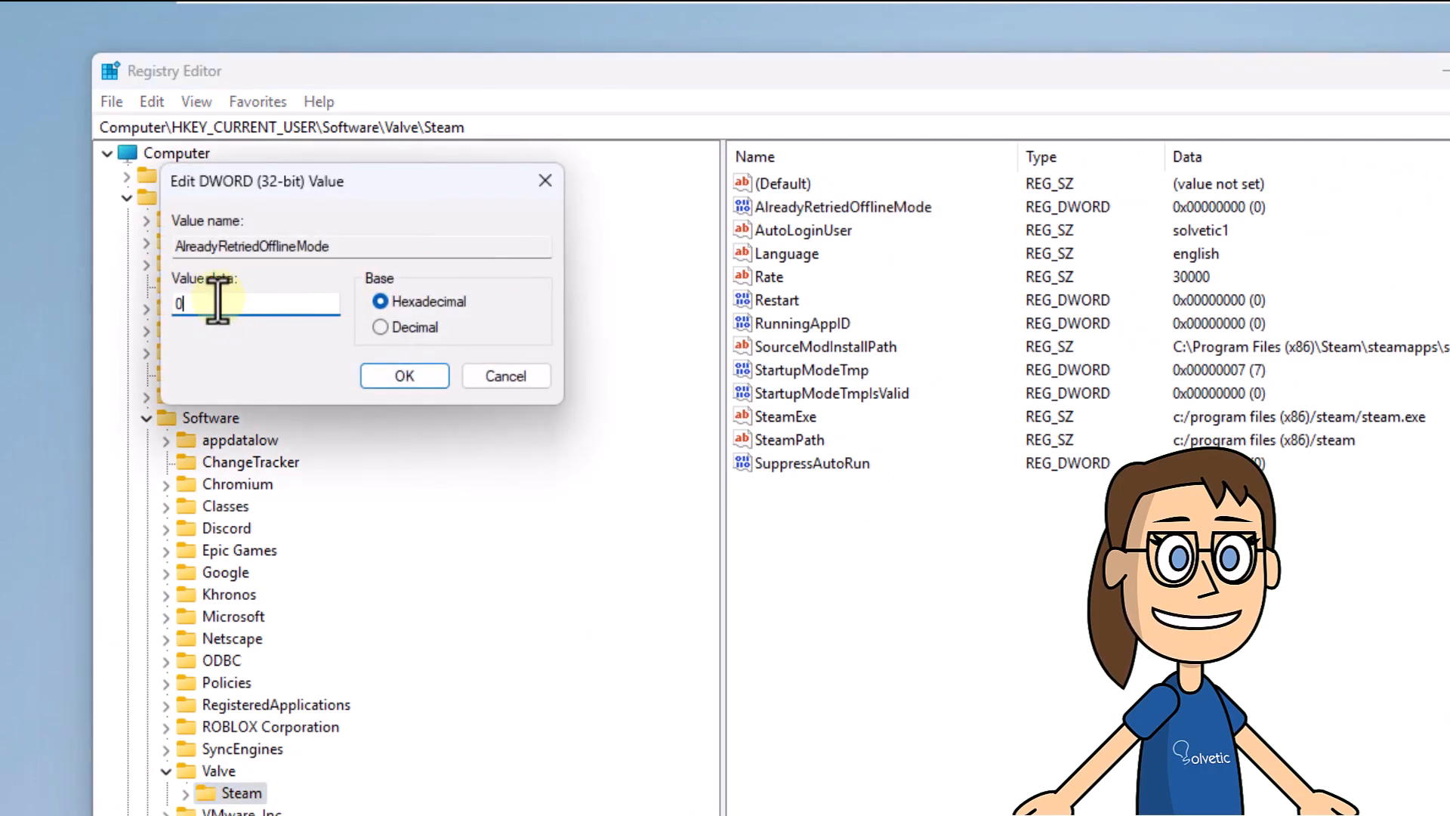
pyautogui.click(218, 301)
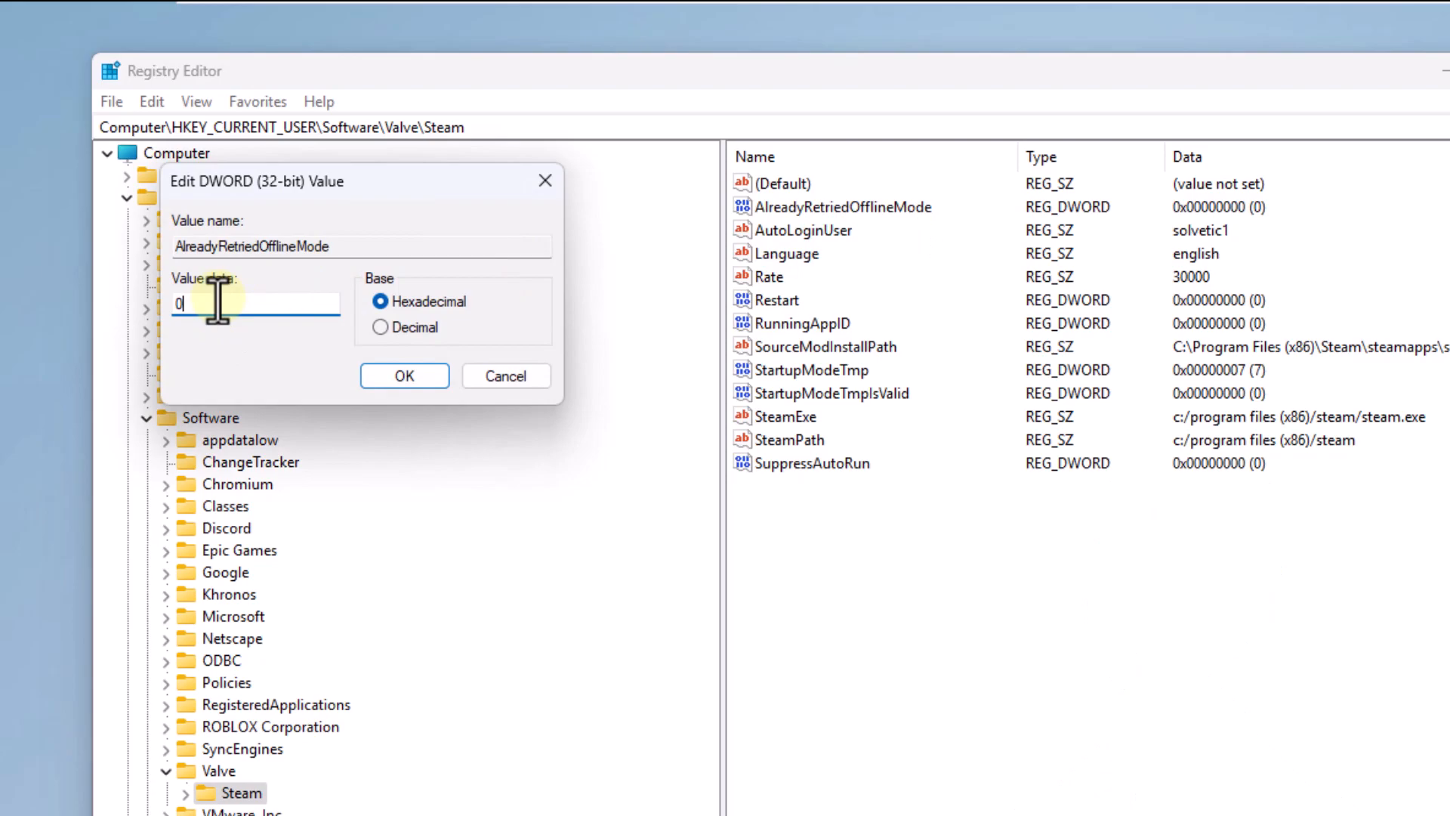
pyautogui.click(424, 380)
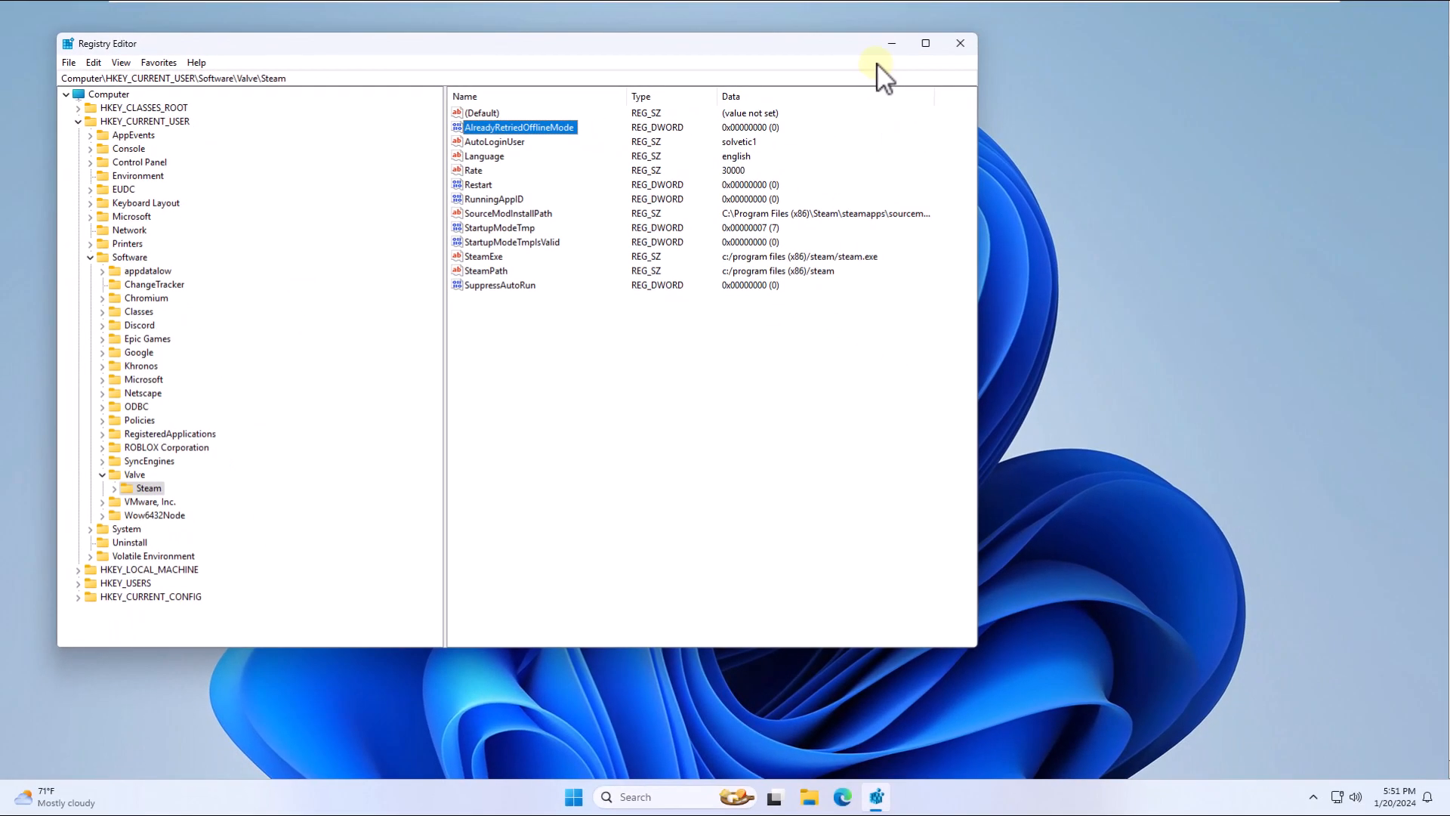
pyautogui.click(958, 43)
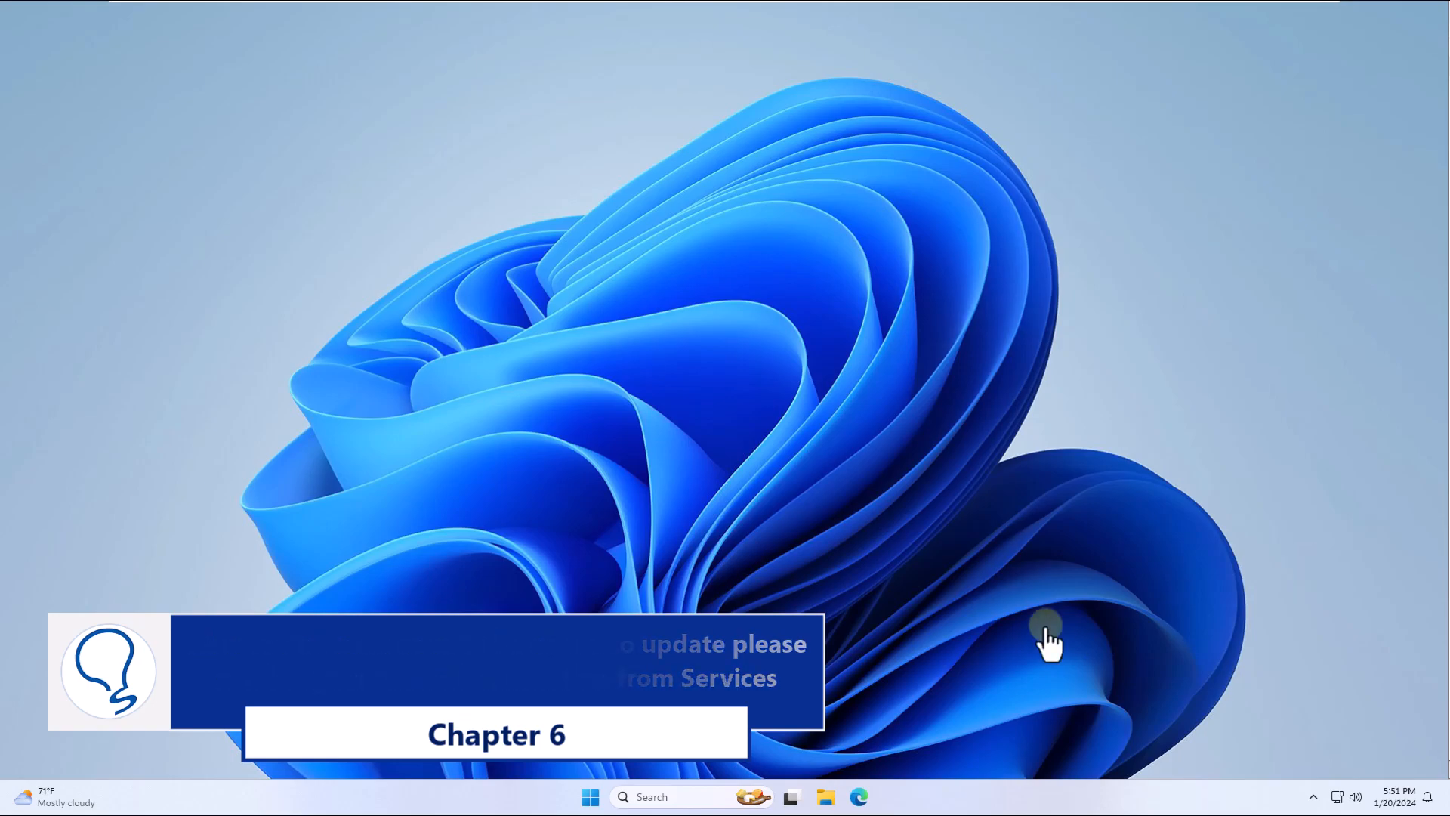
# Find and open Services, locate Steam Client Service, and display its properties.
pyautogui.click(694, 796)
pyautogui.write('services')
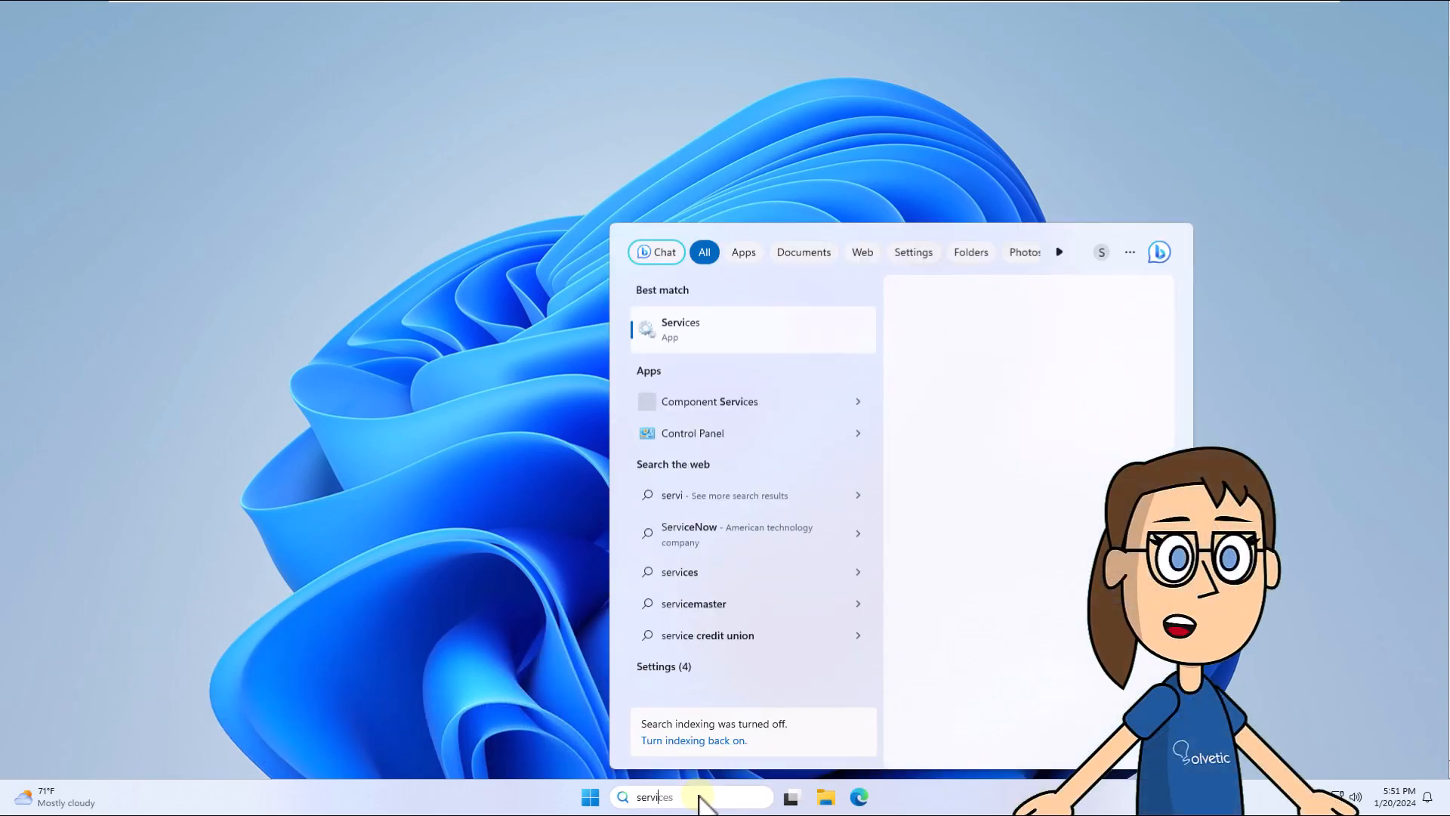
pyautogui.click(766, 344)
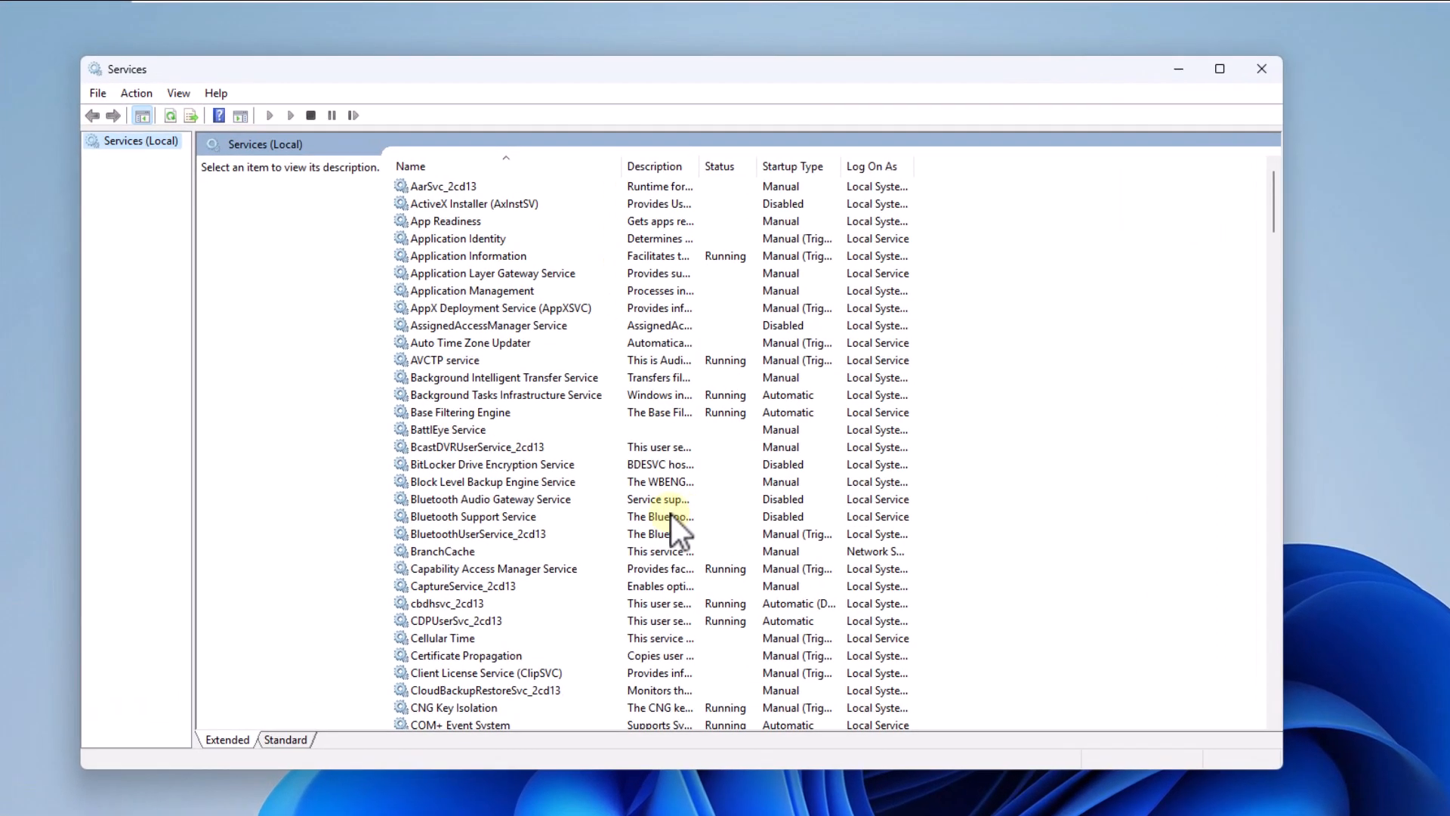
pyautogui.click(635, 516)
pyautogui.write('steam')
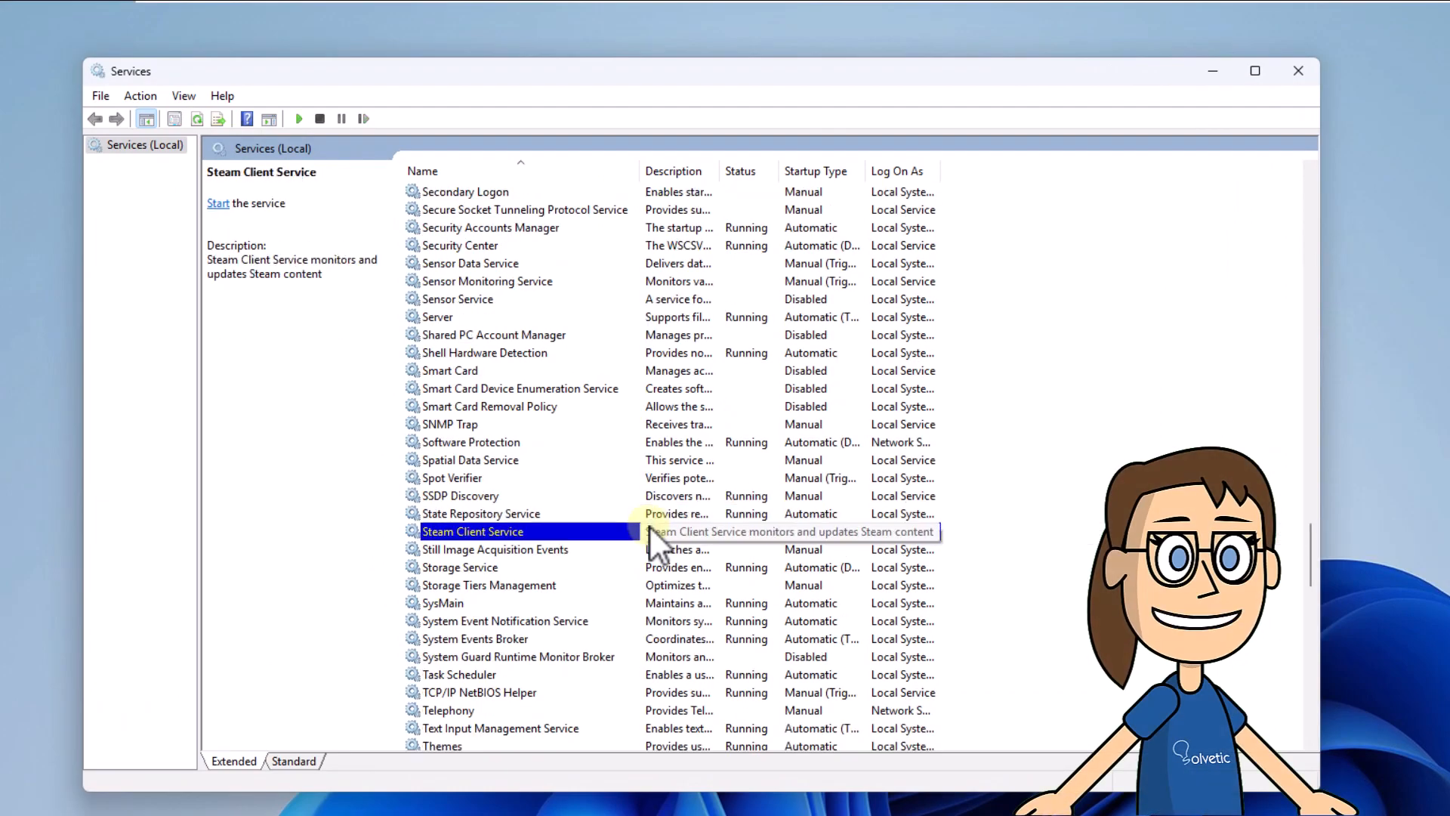
pyautogui.doubleClick(542, 532)
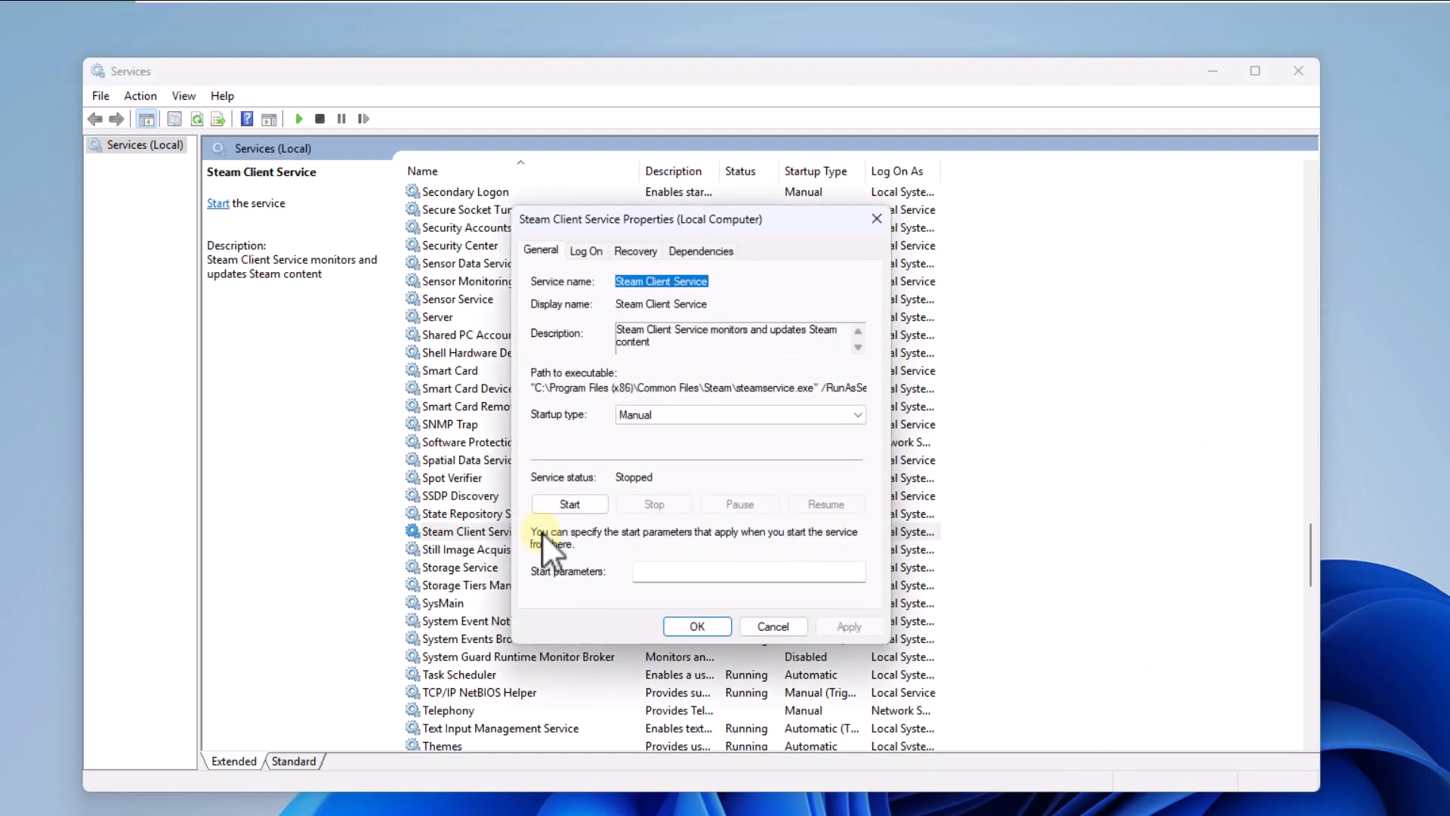
# Set the startup type of Steam Client Service to Automatic, save the change, and close Services.
pyautogui.click(766, 414)
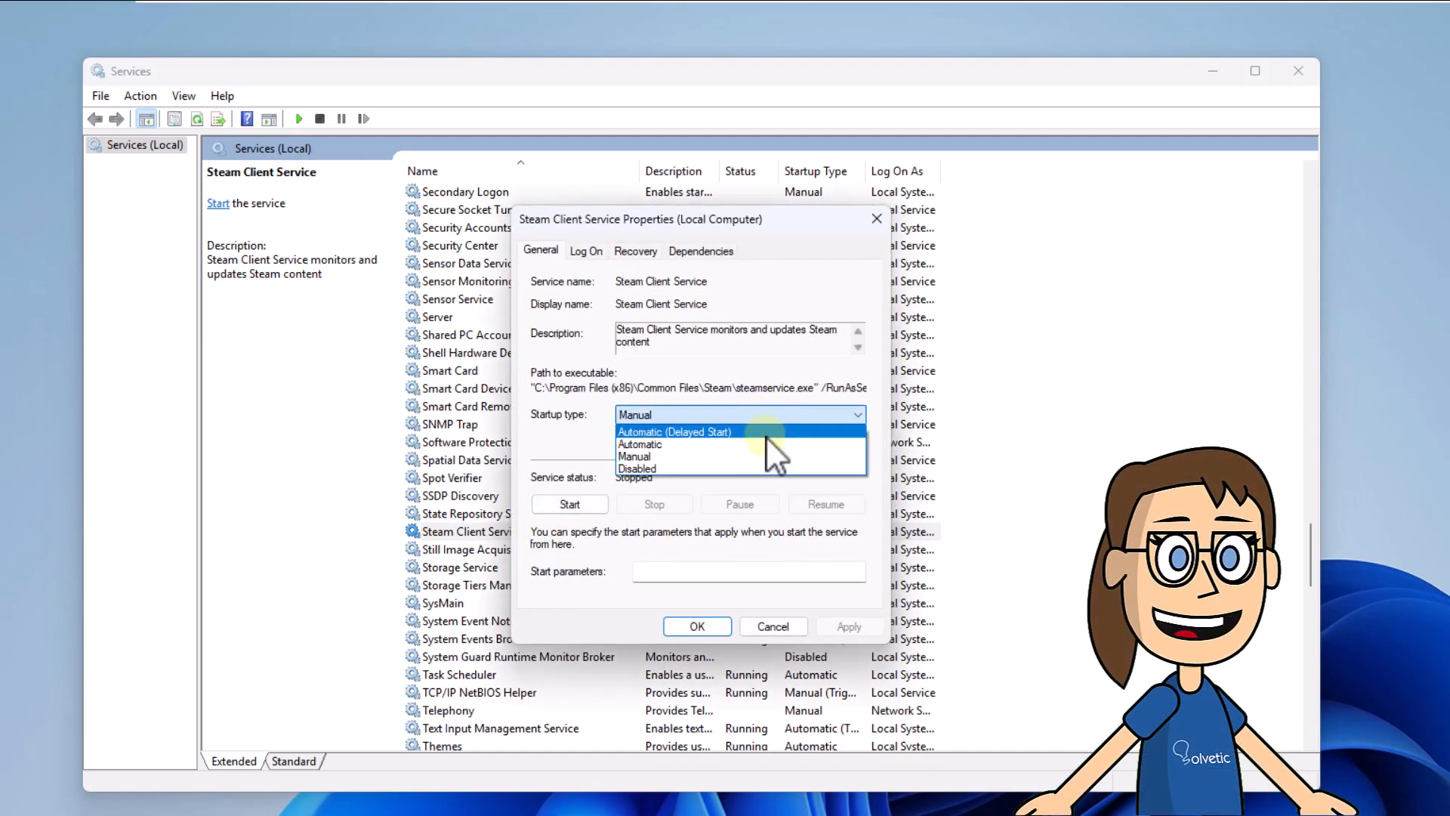
pyautogui.click(766, 444)
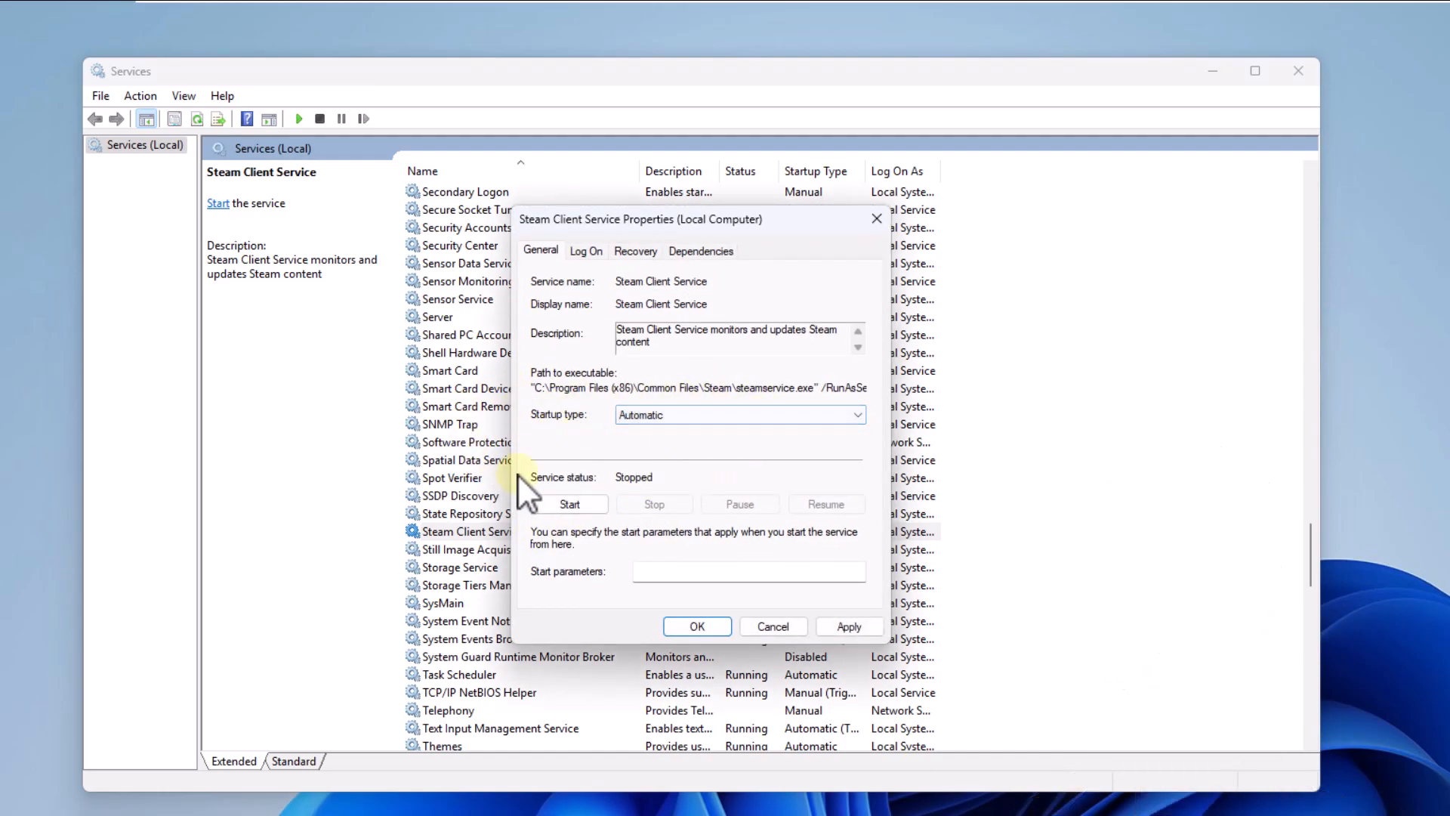
pyautogui.click(855, 626)
pyautogui.click(701, 626)
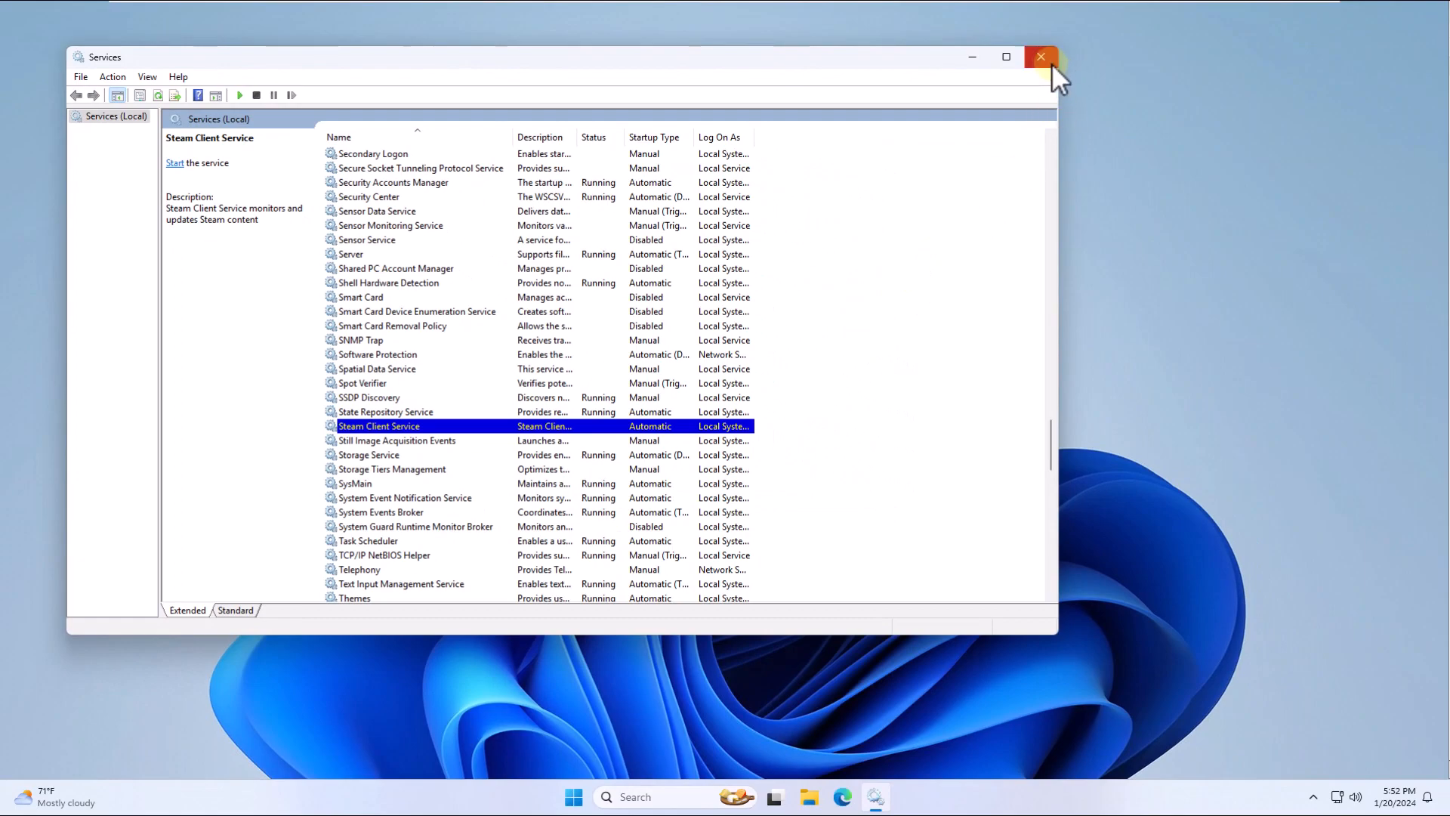
pyautogui.click(1049, 60)
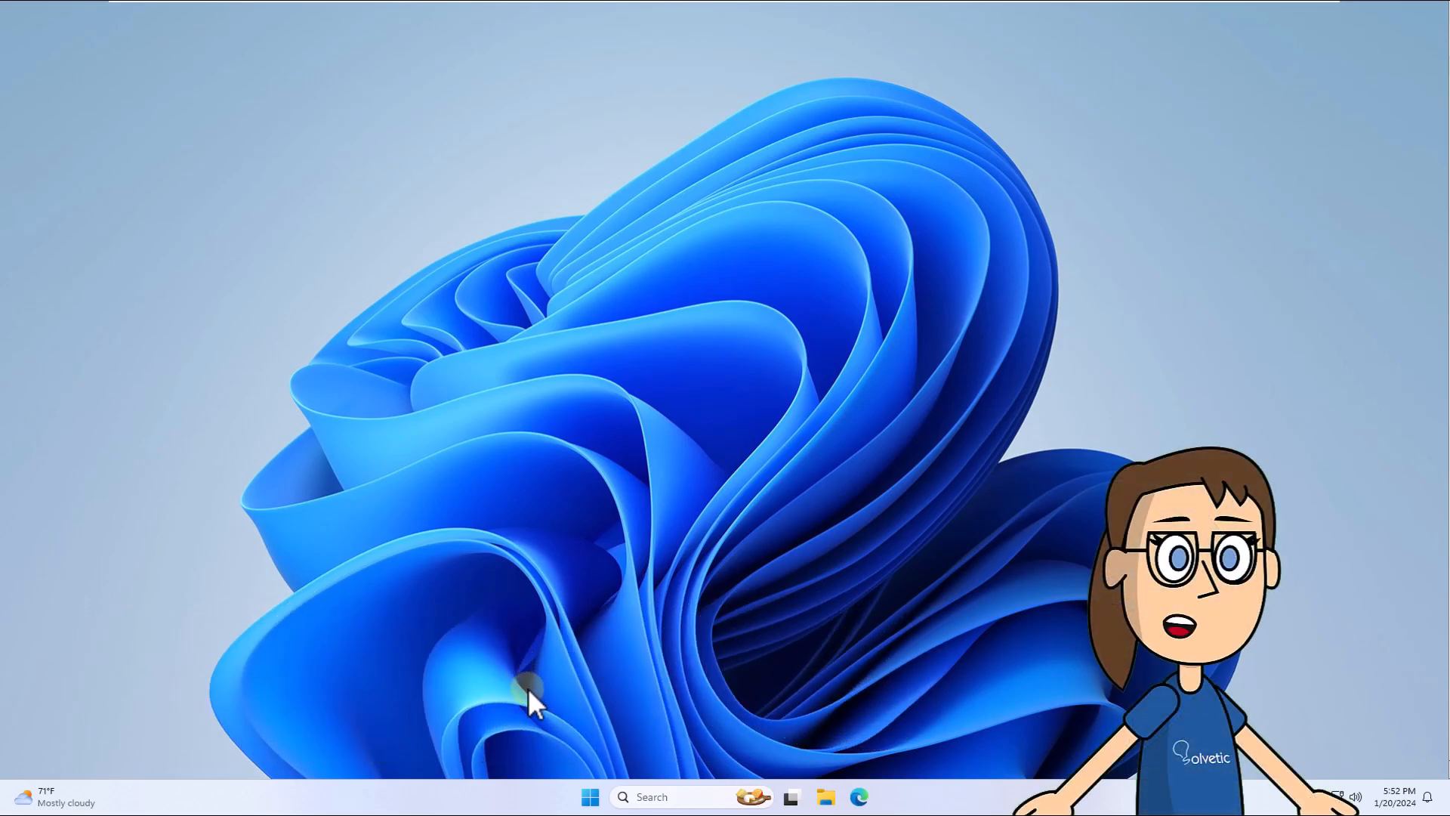
# Open Terminal as administrator, flush the DNS cache with ipconfig /flushdns, and clear the screen with cls.
pyautogui.rightClick(589, 799)
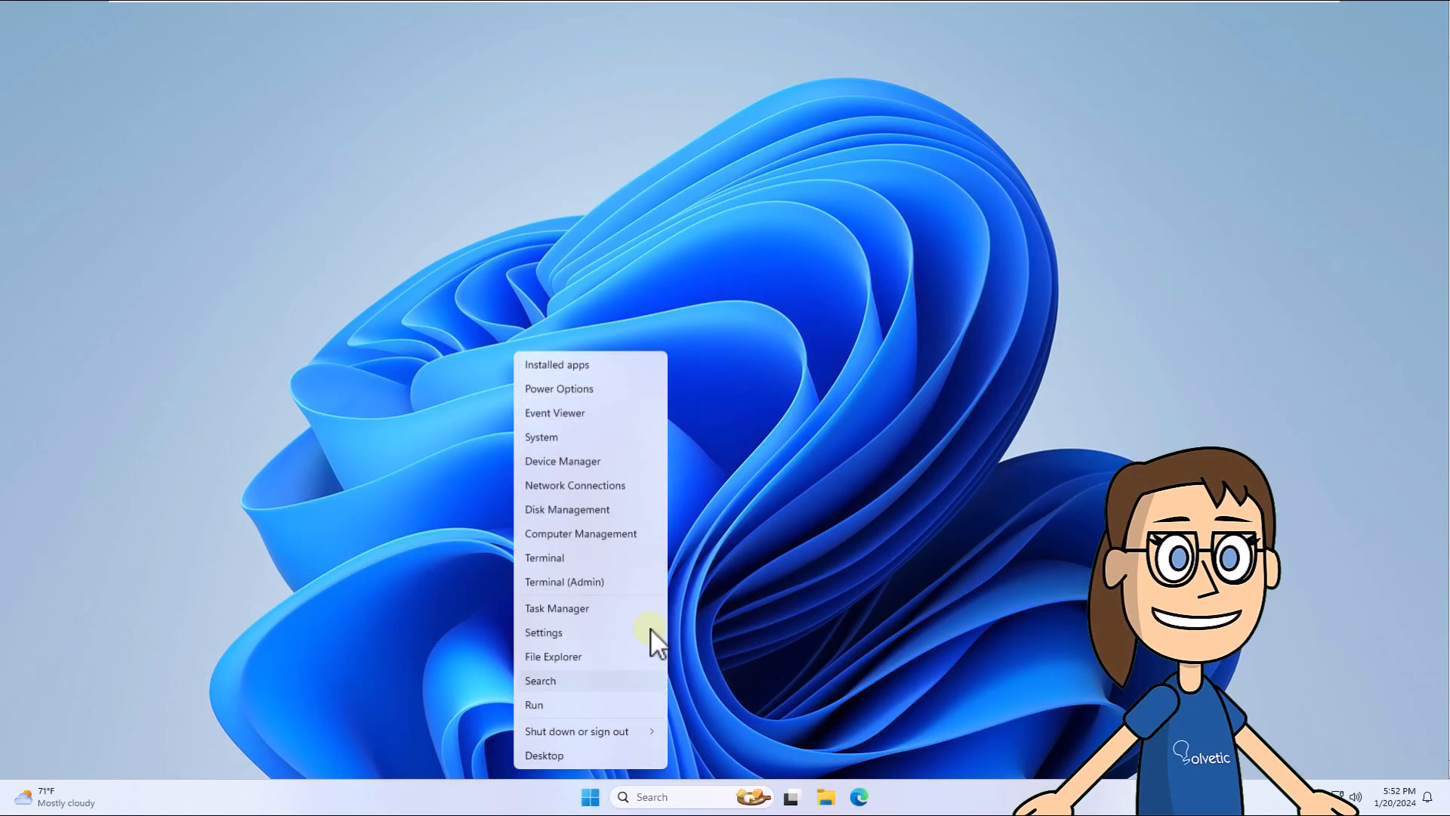
pyautogui.click(631, 583)
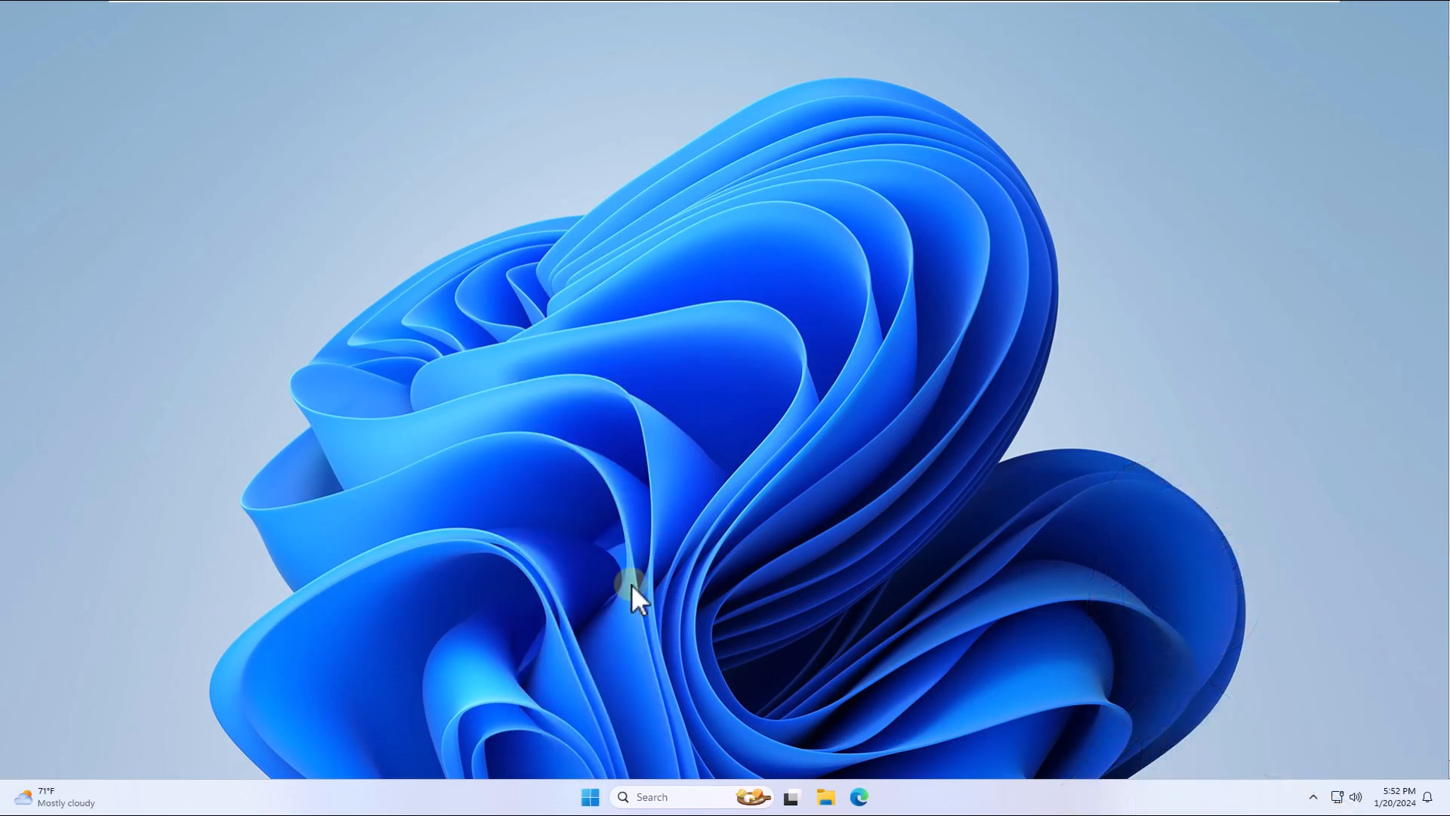
pyautogui.click(647, 527)
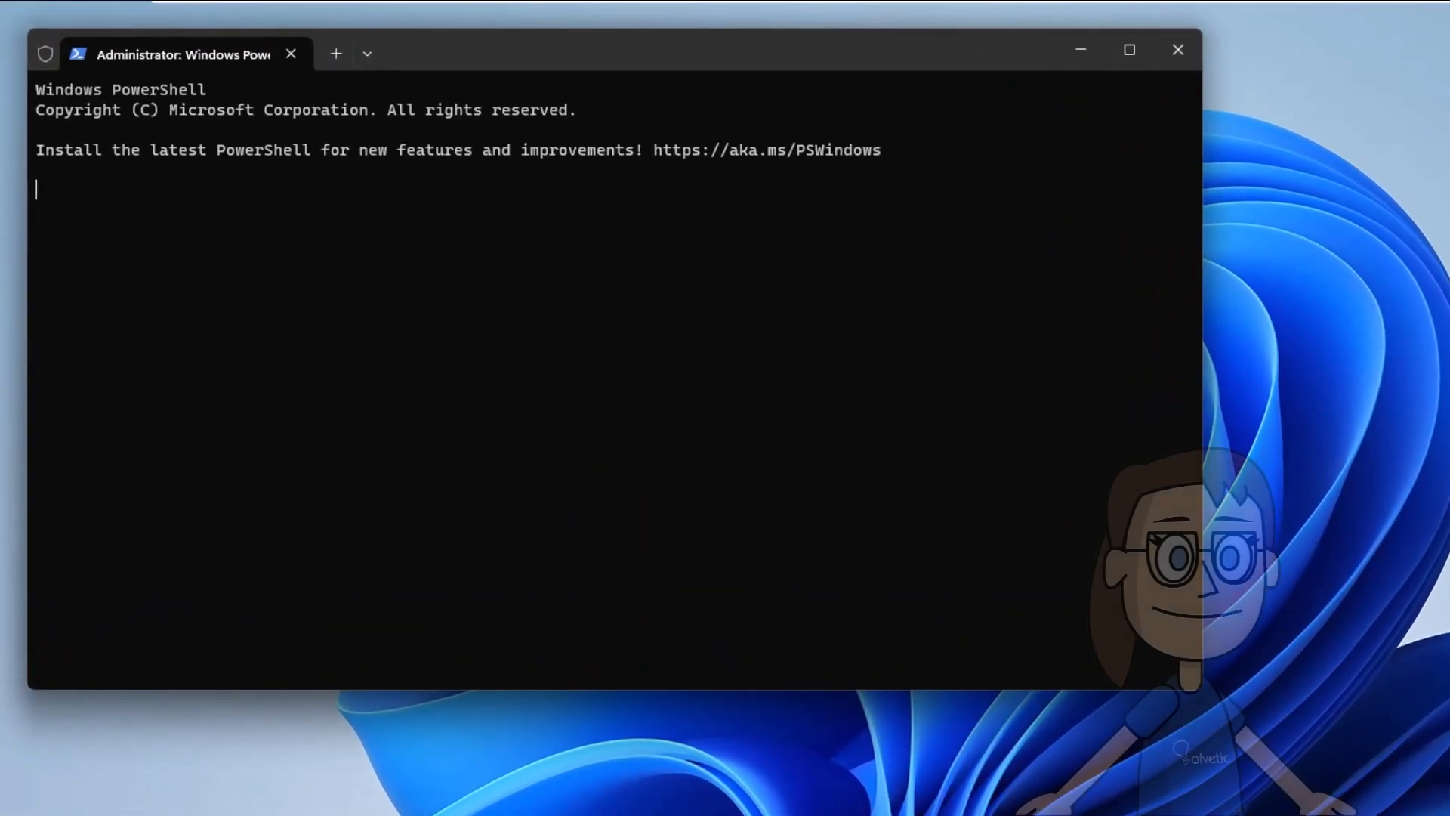
pyautogui.write('ipconfig ')
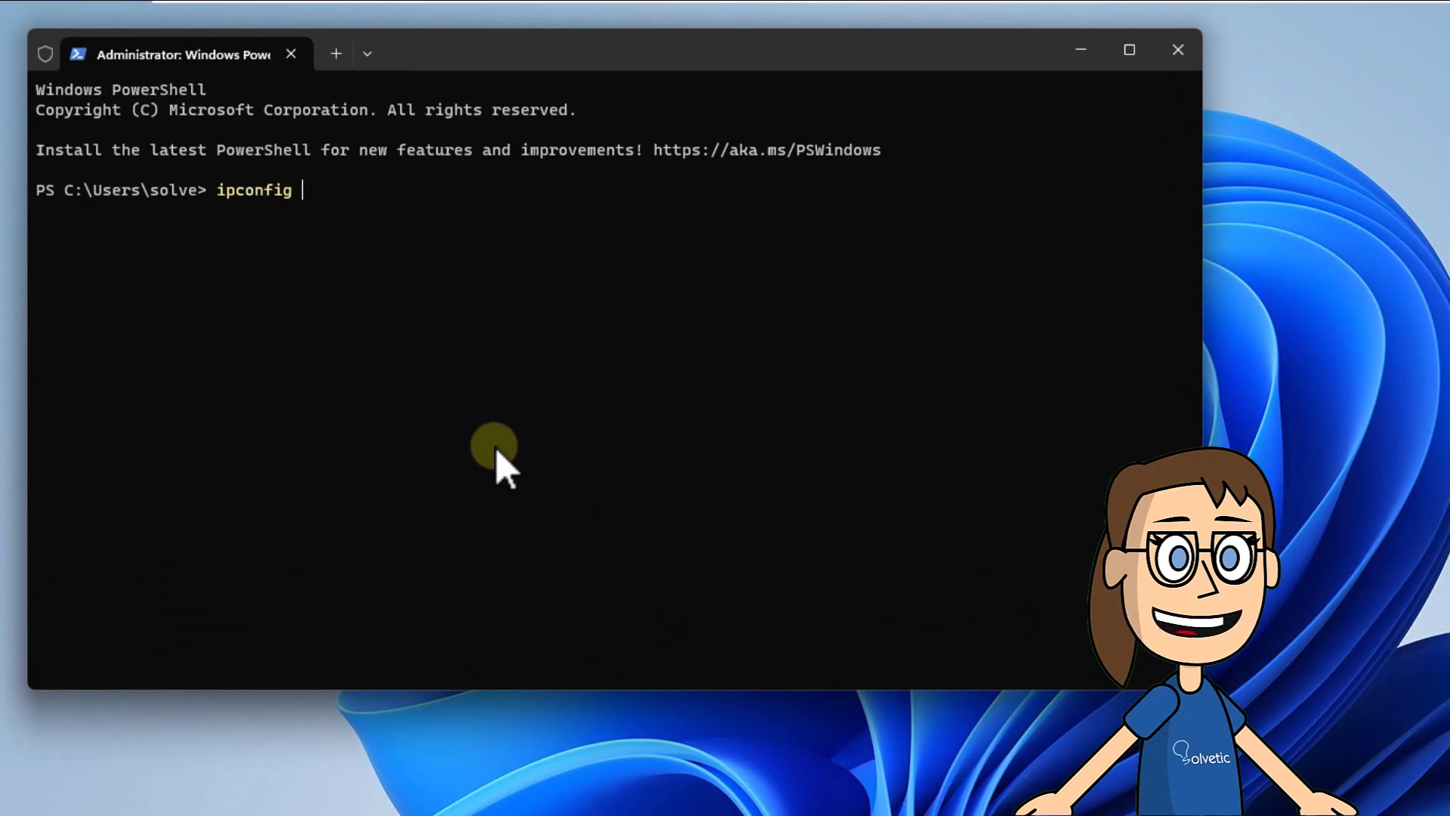
pyautogui.write('/flushdn')
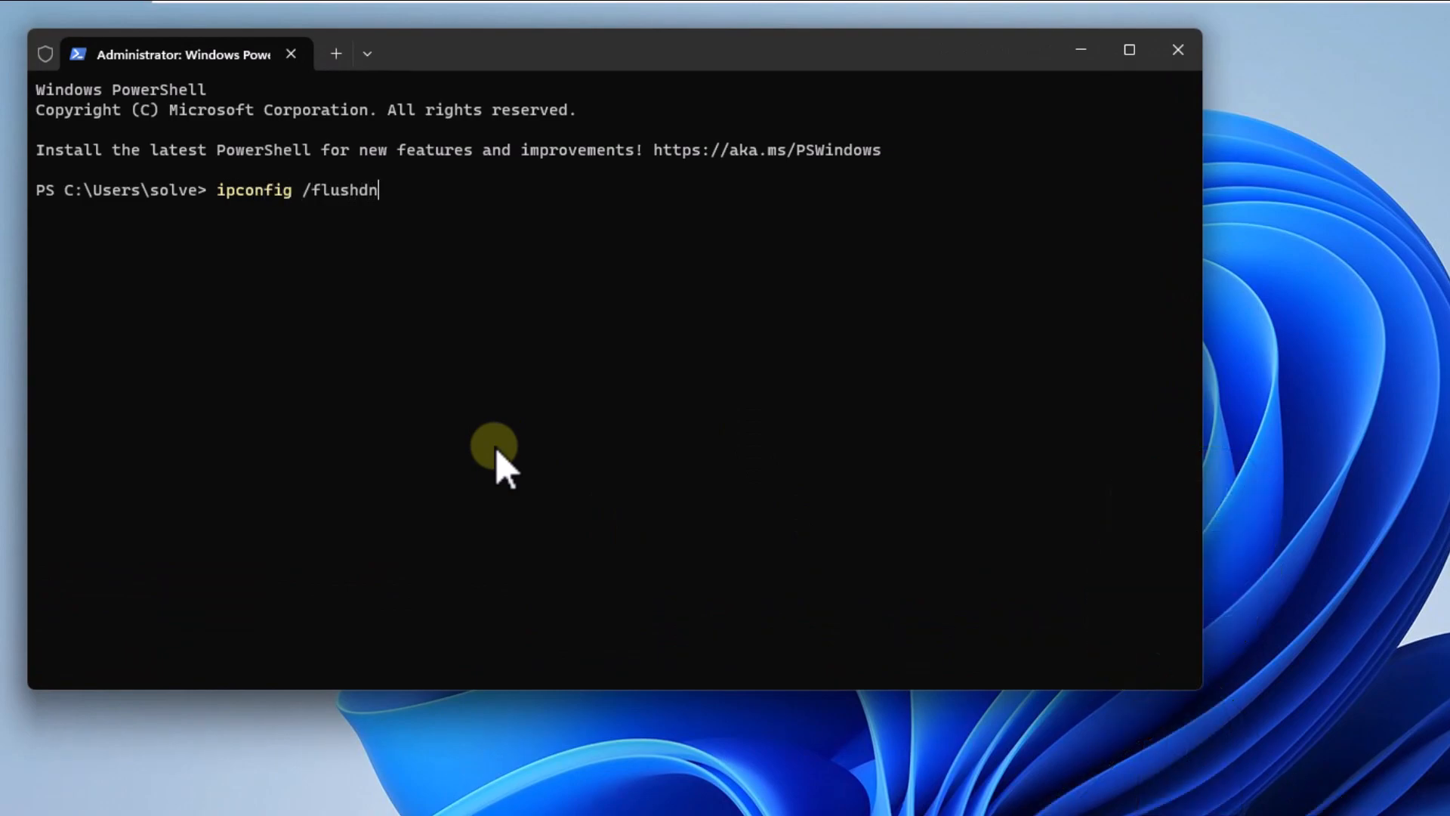
pyautogui.write('s')
pyautogui.press('Return')
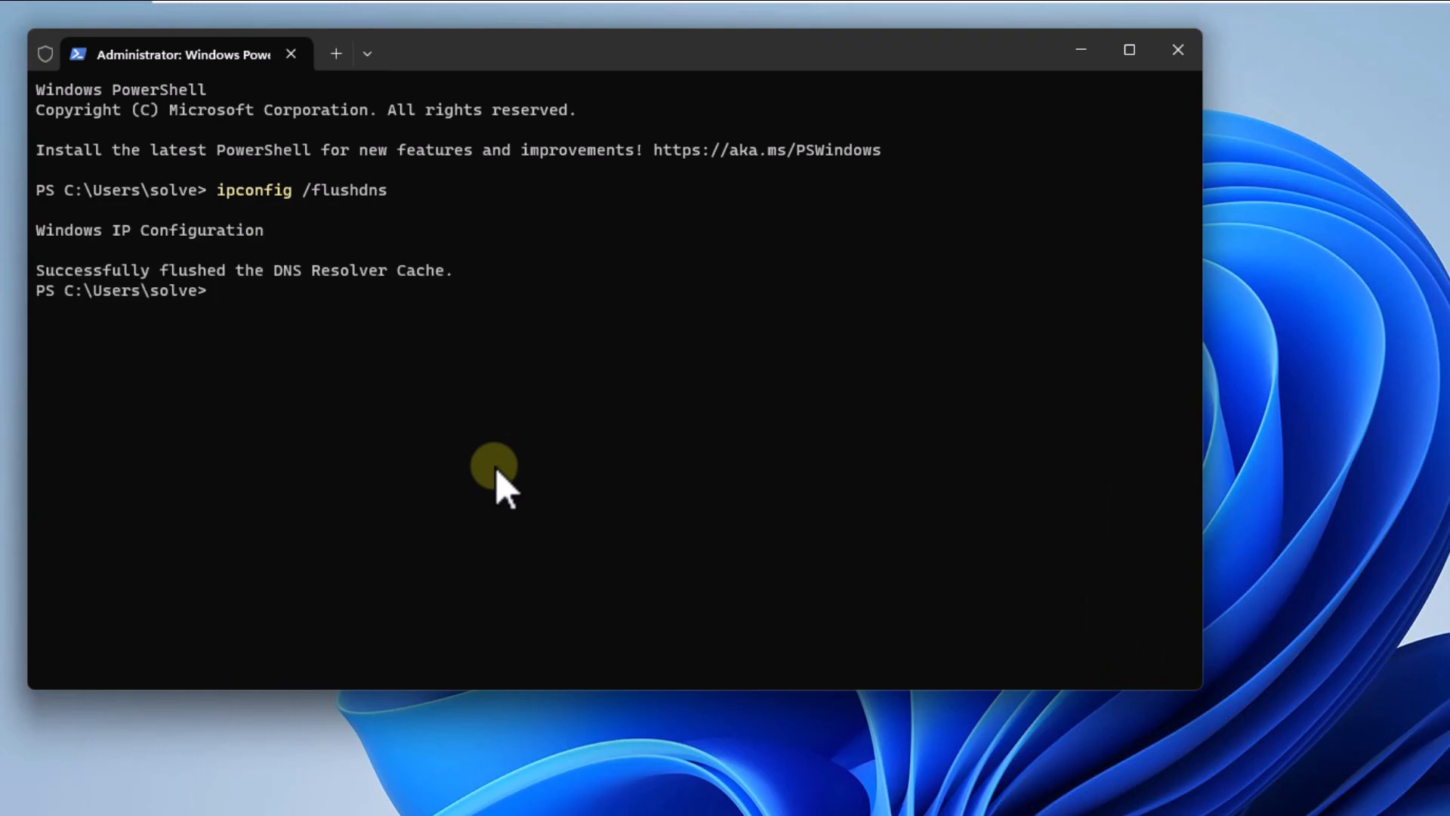
pyautogui.write('cls')
pyautogui.press('Return')
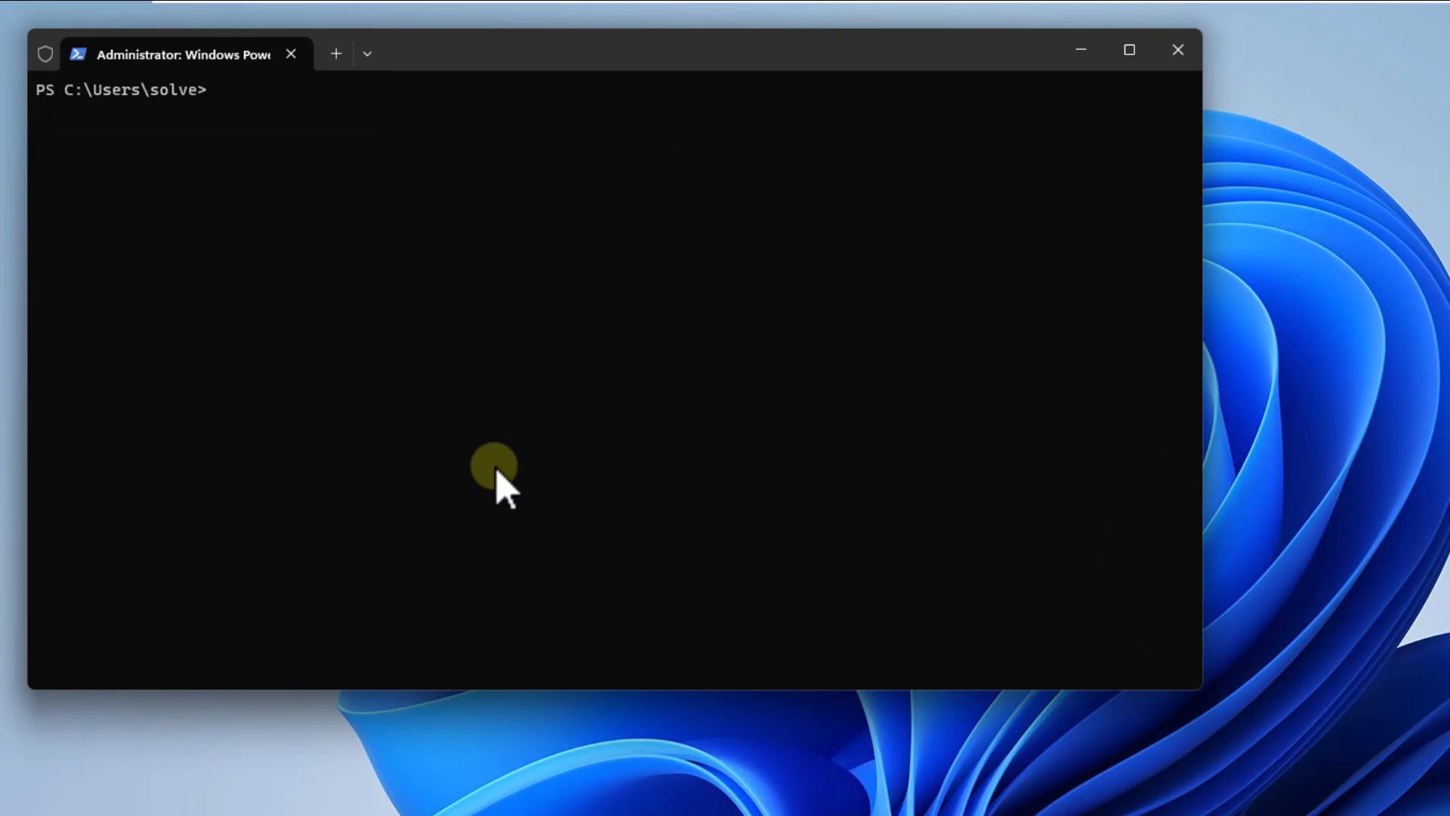
# Register the DNS records with ipconfig /registerdns, clear the screen, and enter exit at the prompt.
pyautogui.write('ipconfig /registerdns')
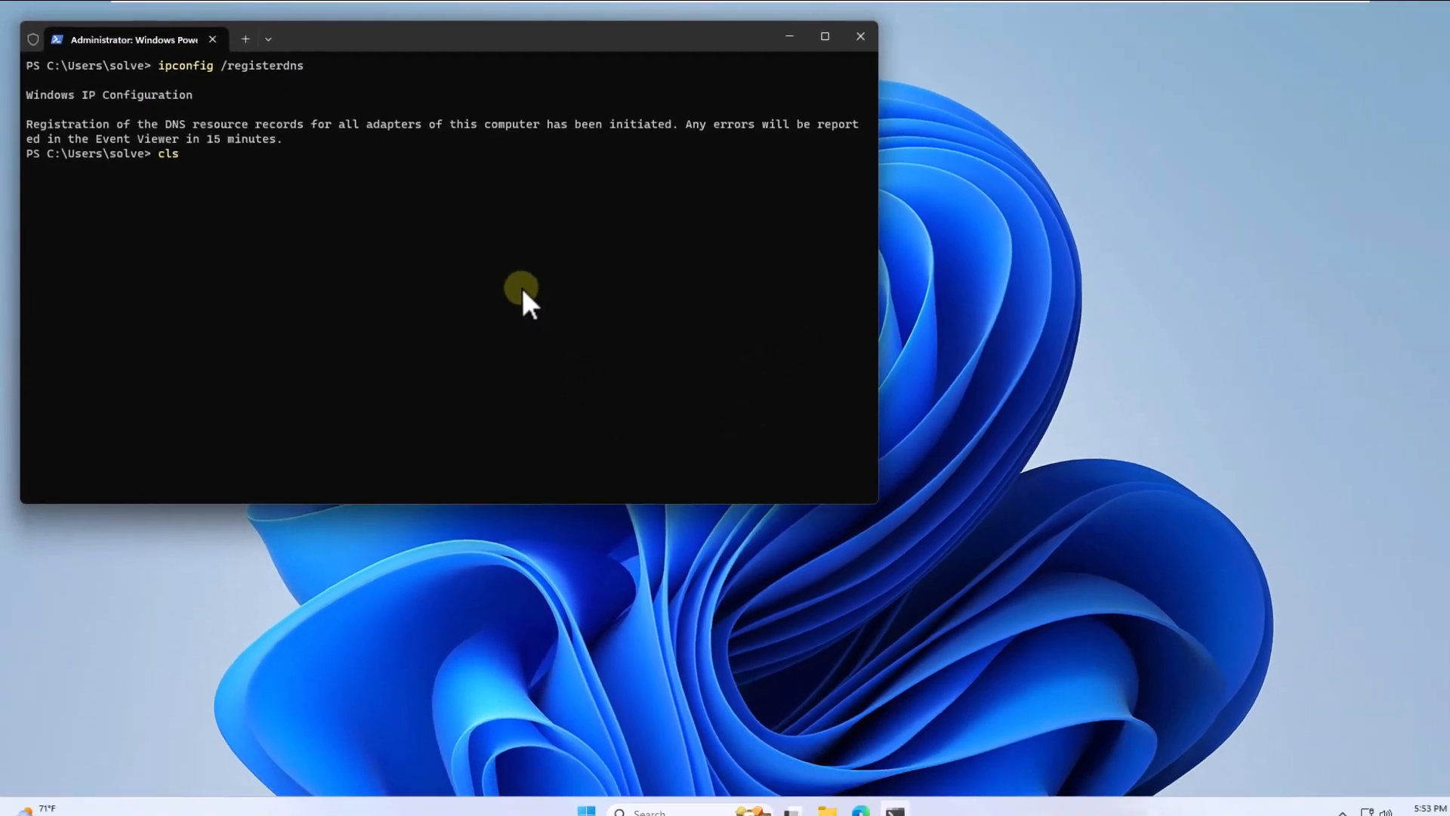
pyautogui.press('Return')
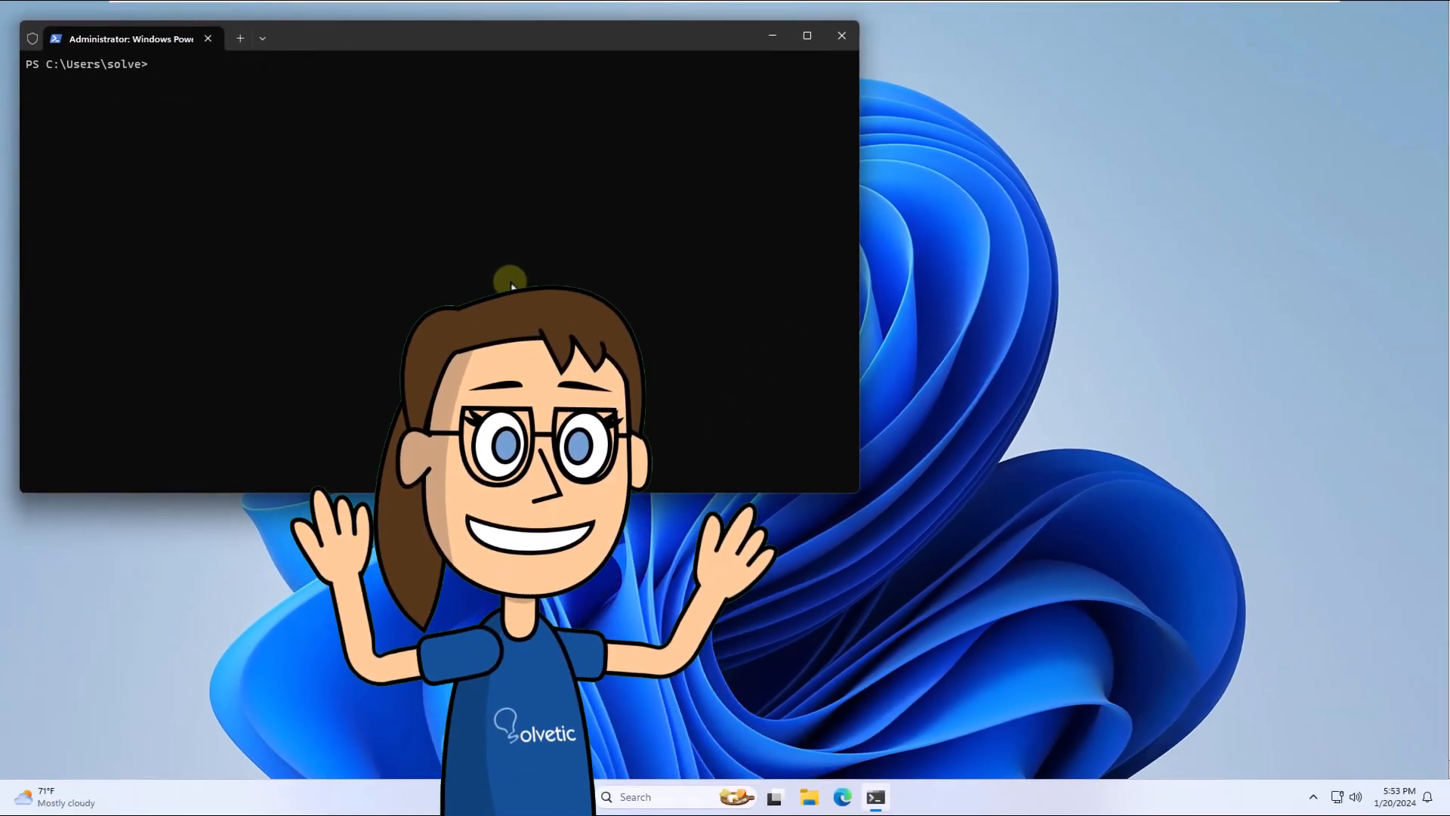
pyautogui.write('exit')
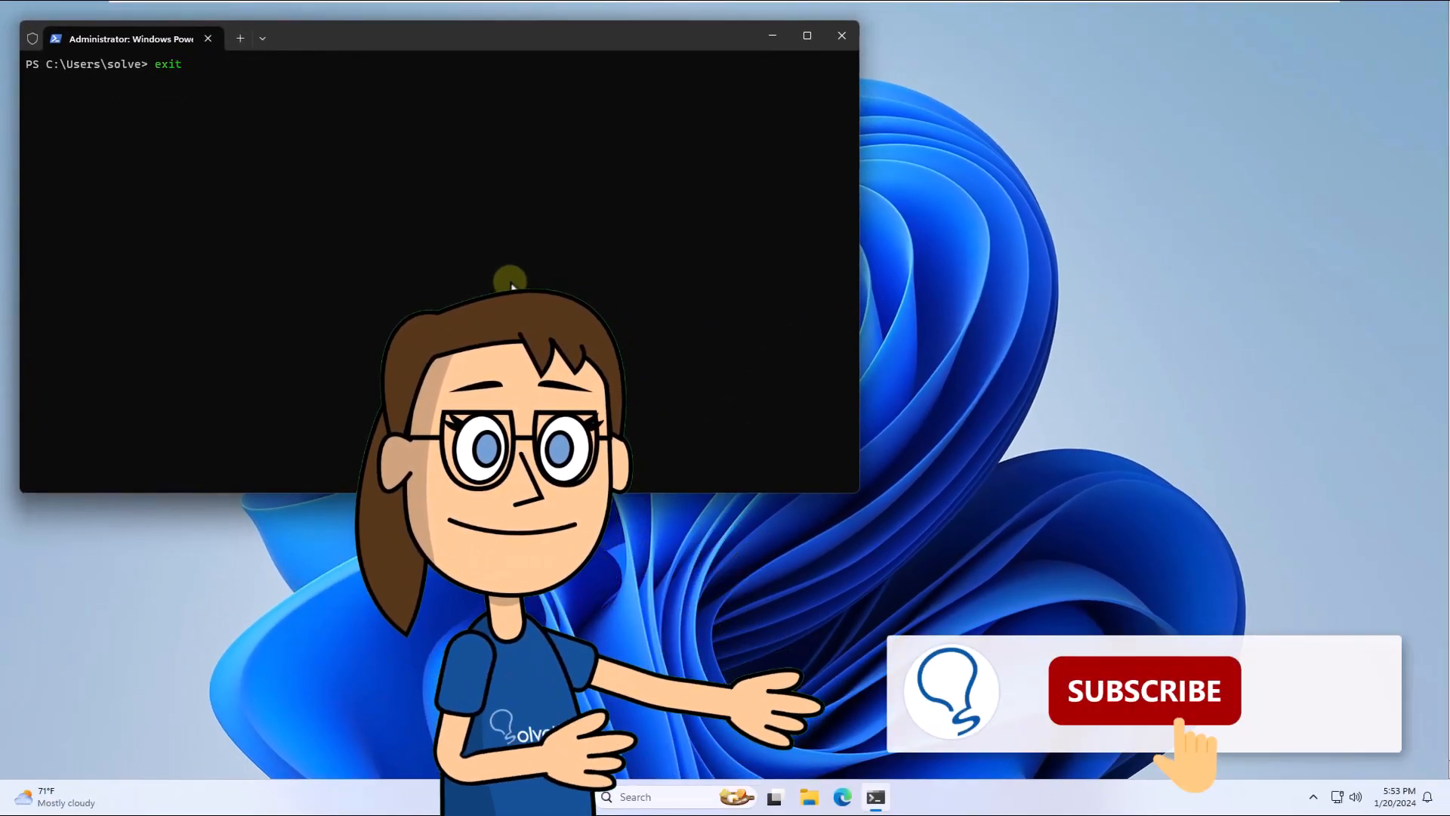